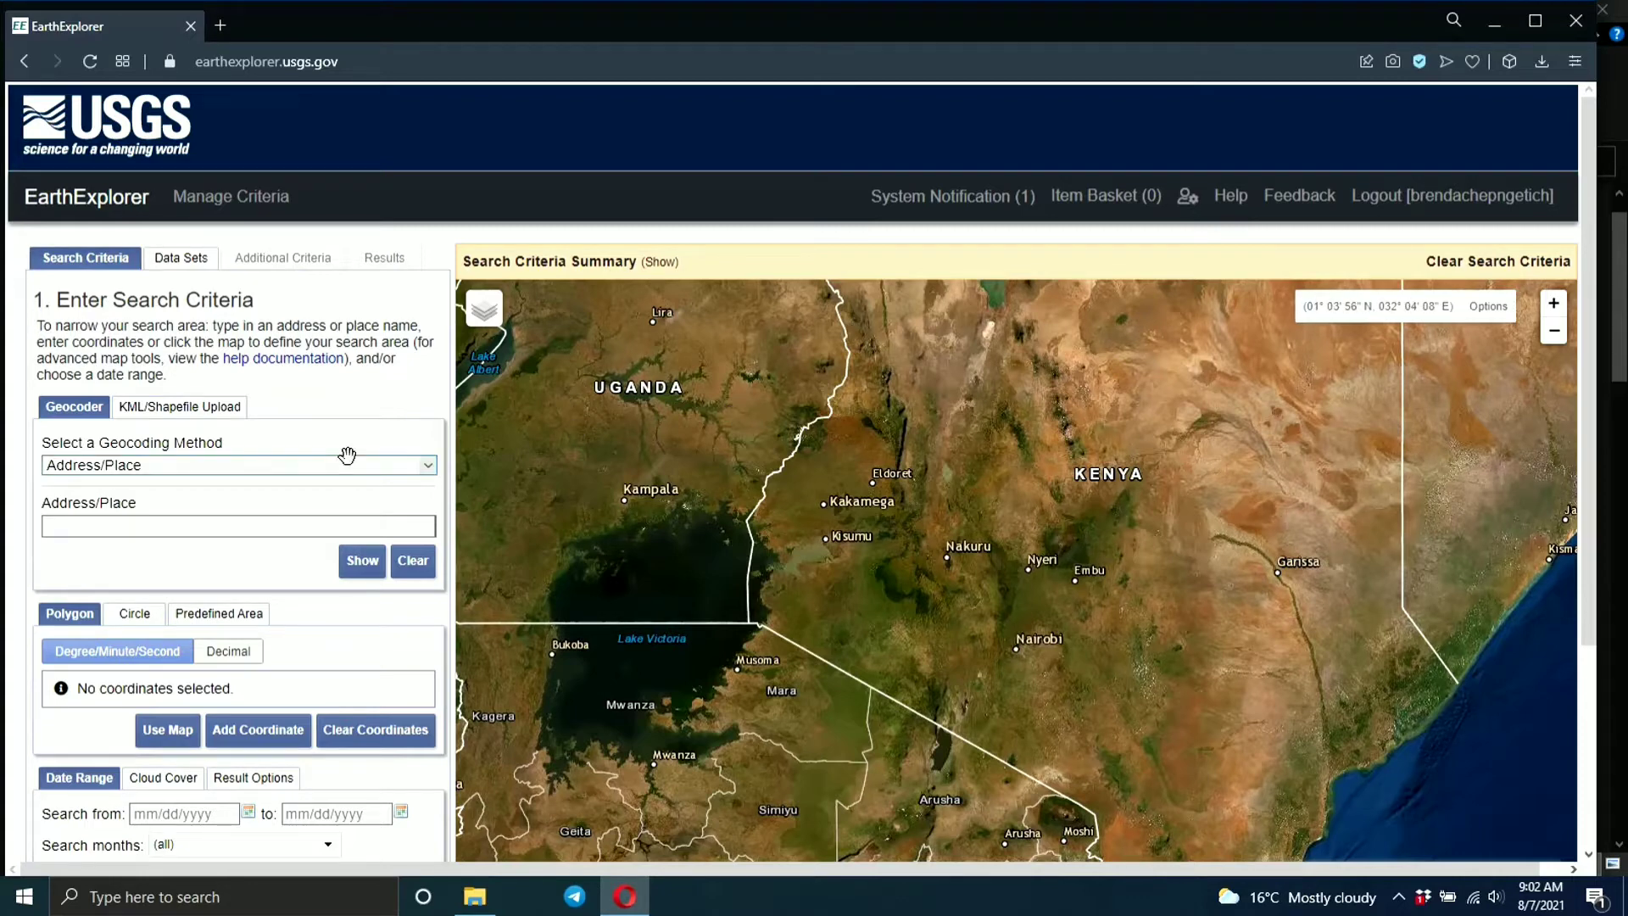
Look up 'Nairobi' by Address/Place and add the Nairobi, Kenya result as the search point
click(428, 470)
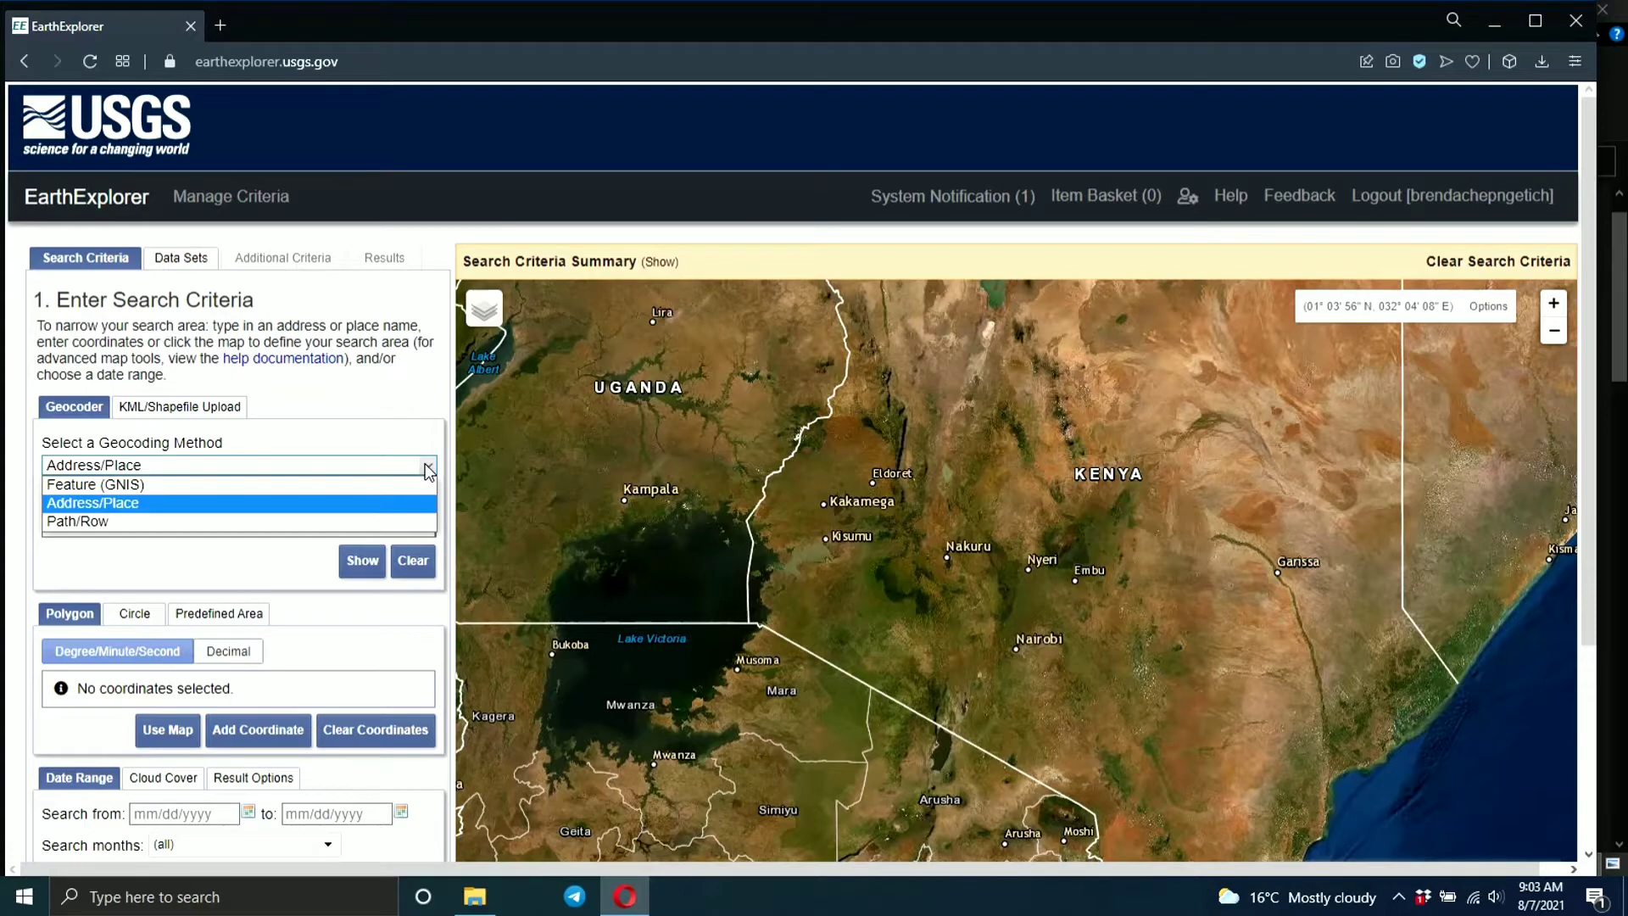
click(339, 510)
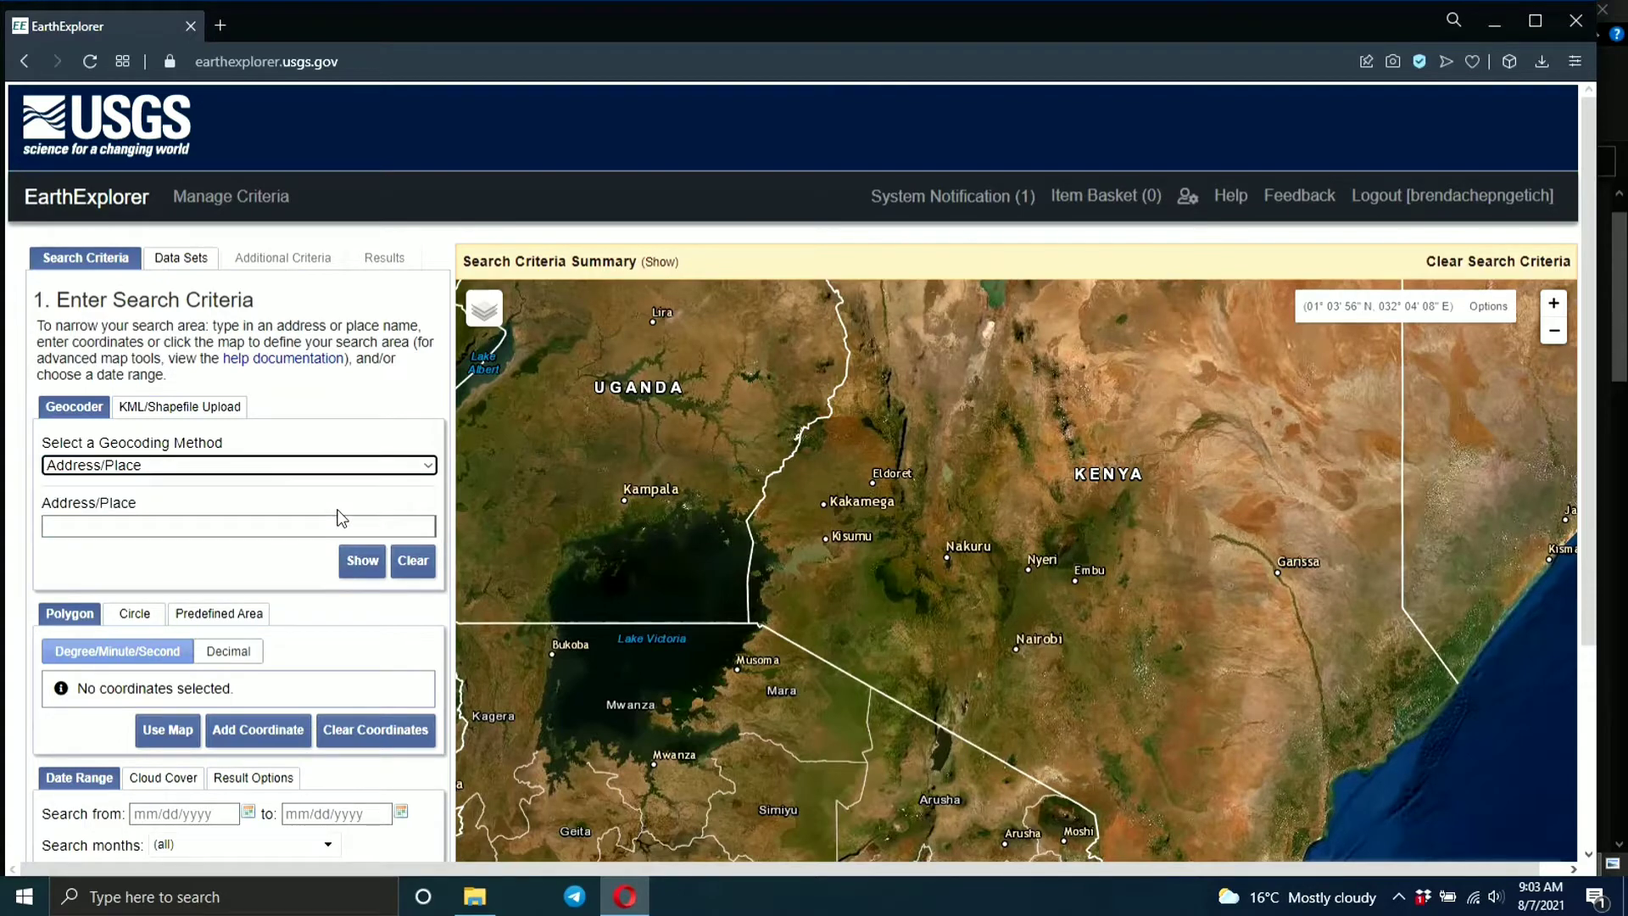
click(213, 531)
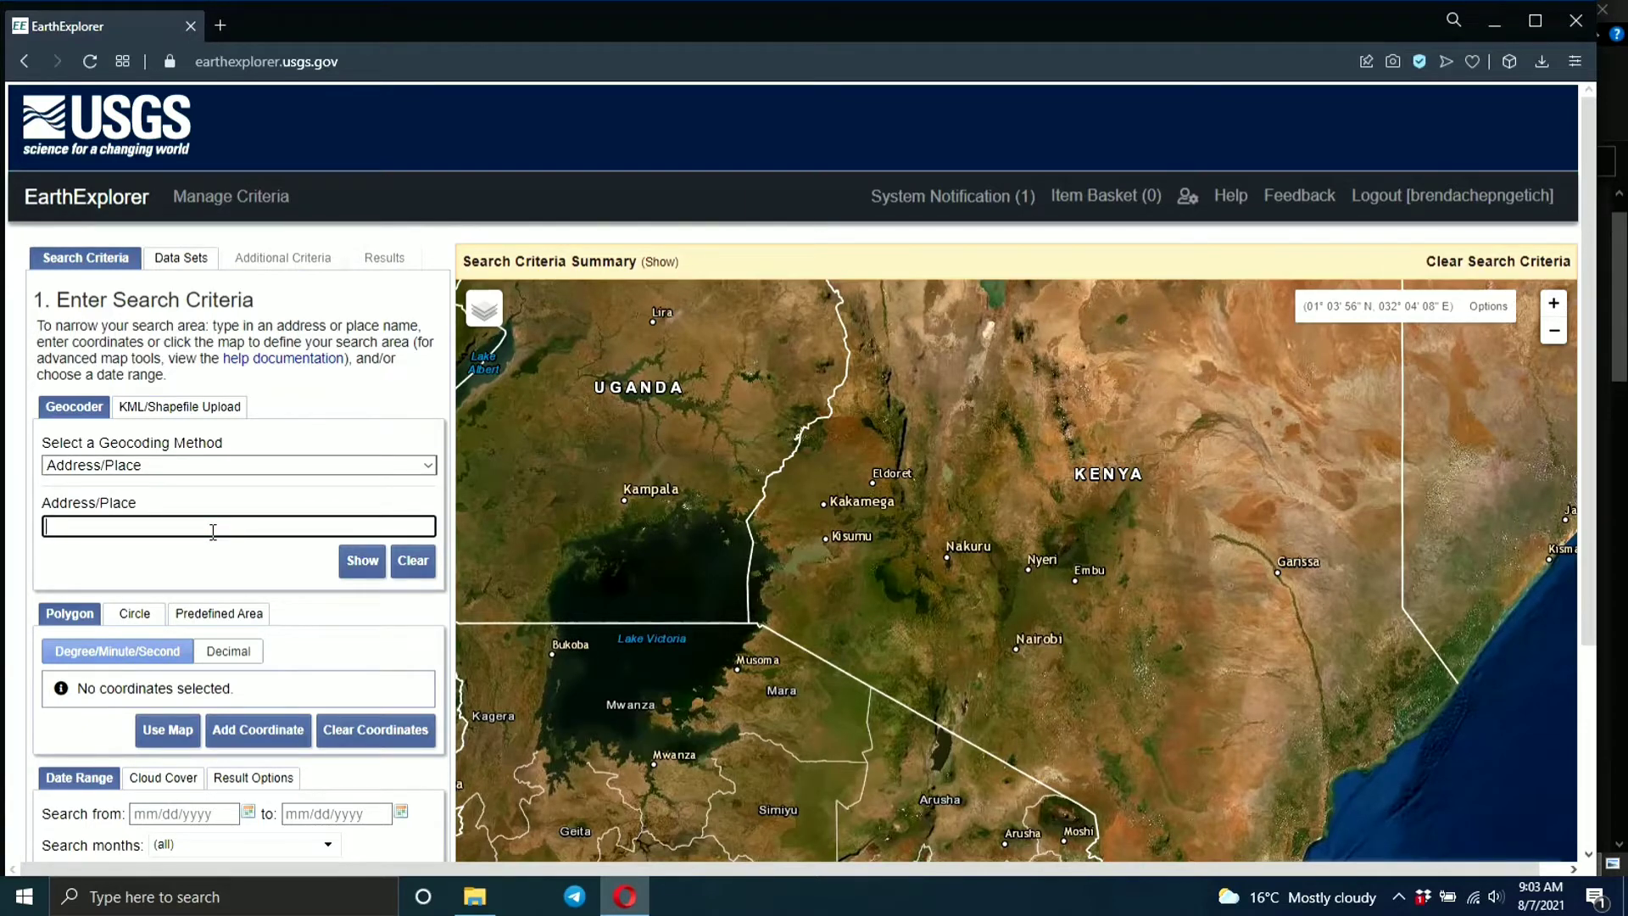
text(Nairobi)
key(Return)
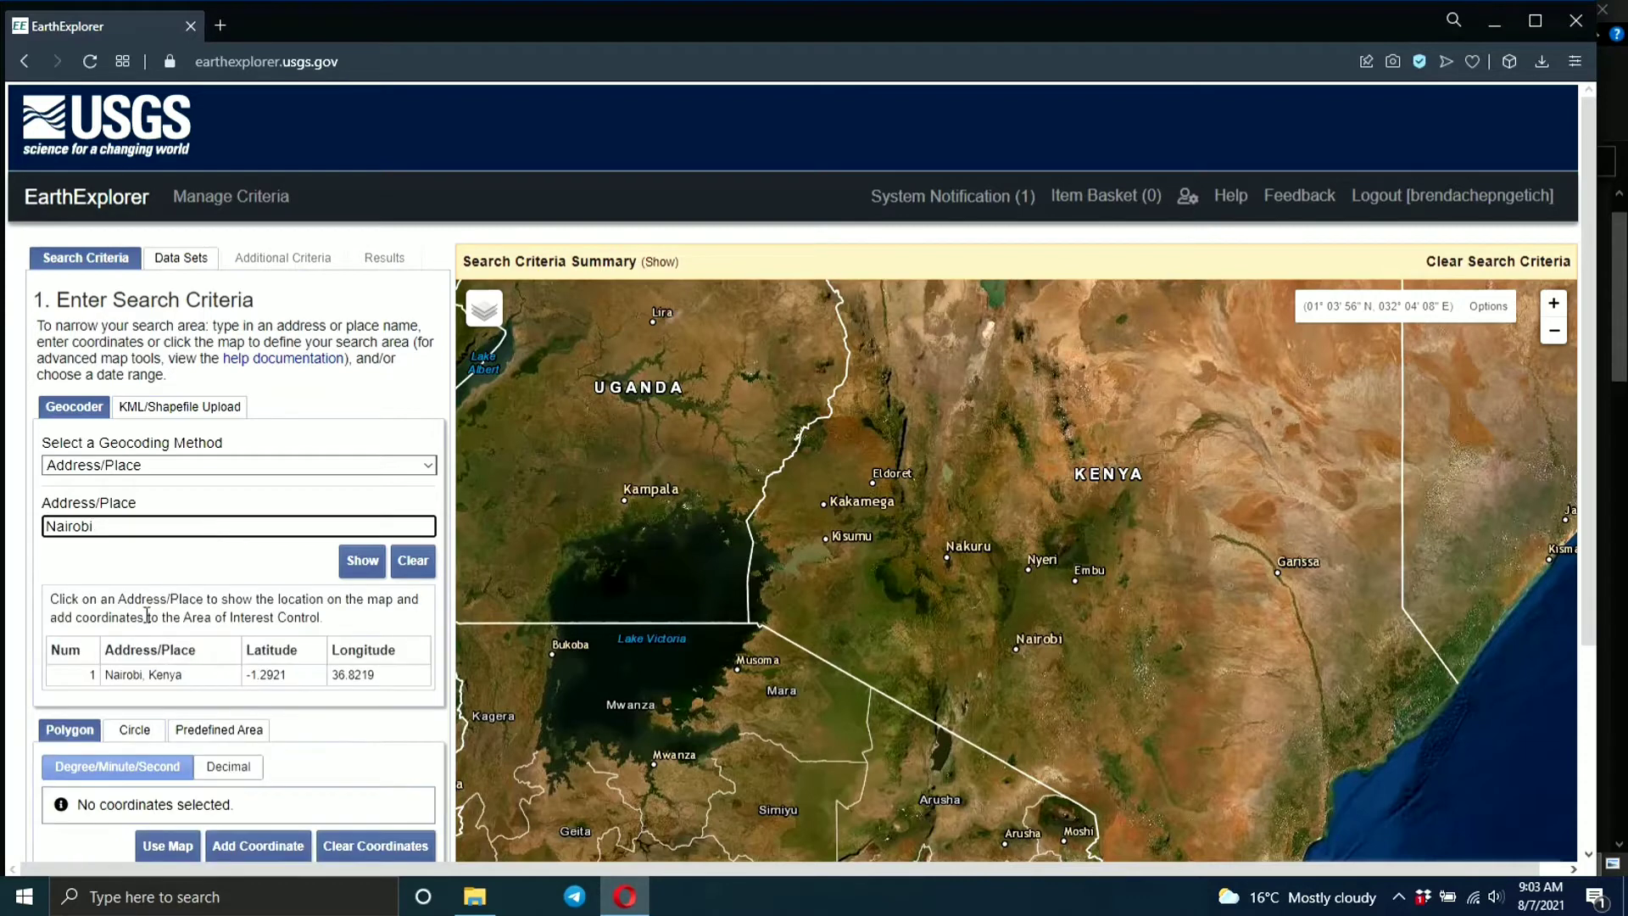
click(135, 674)
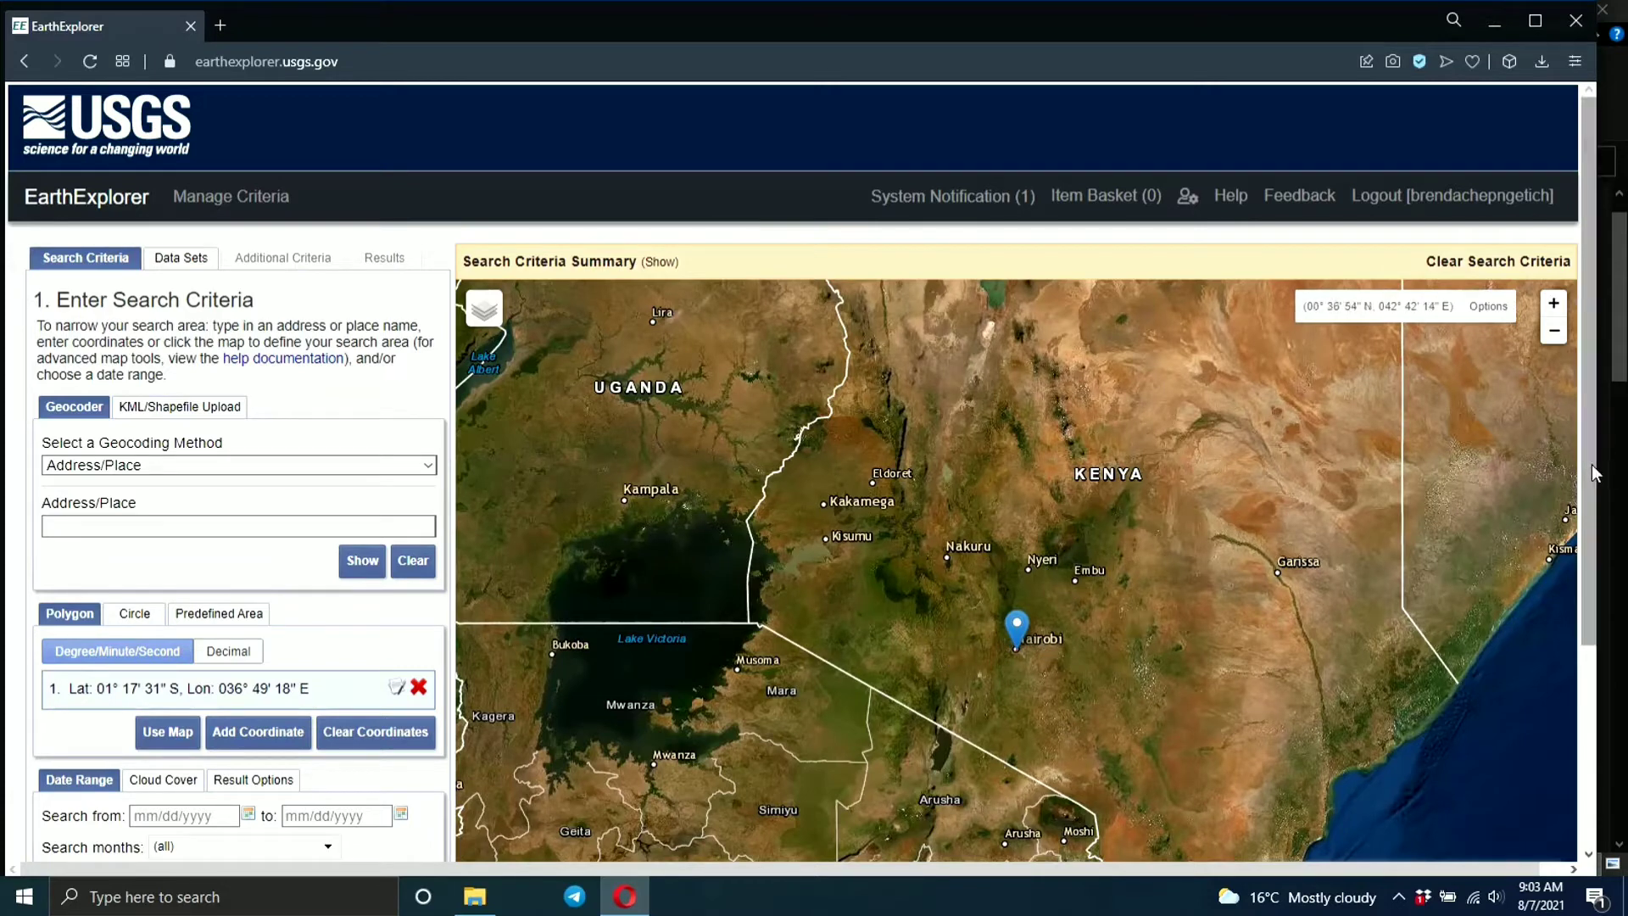
drag(1594, 468, 1594, 612)
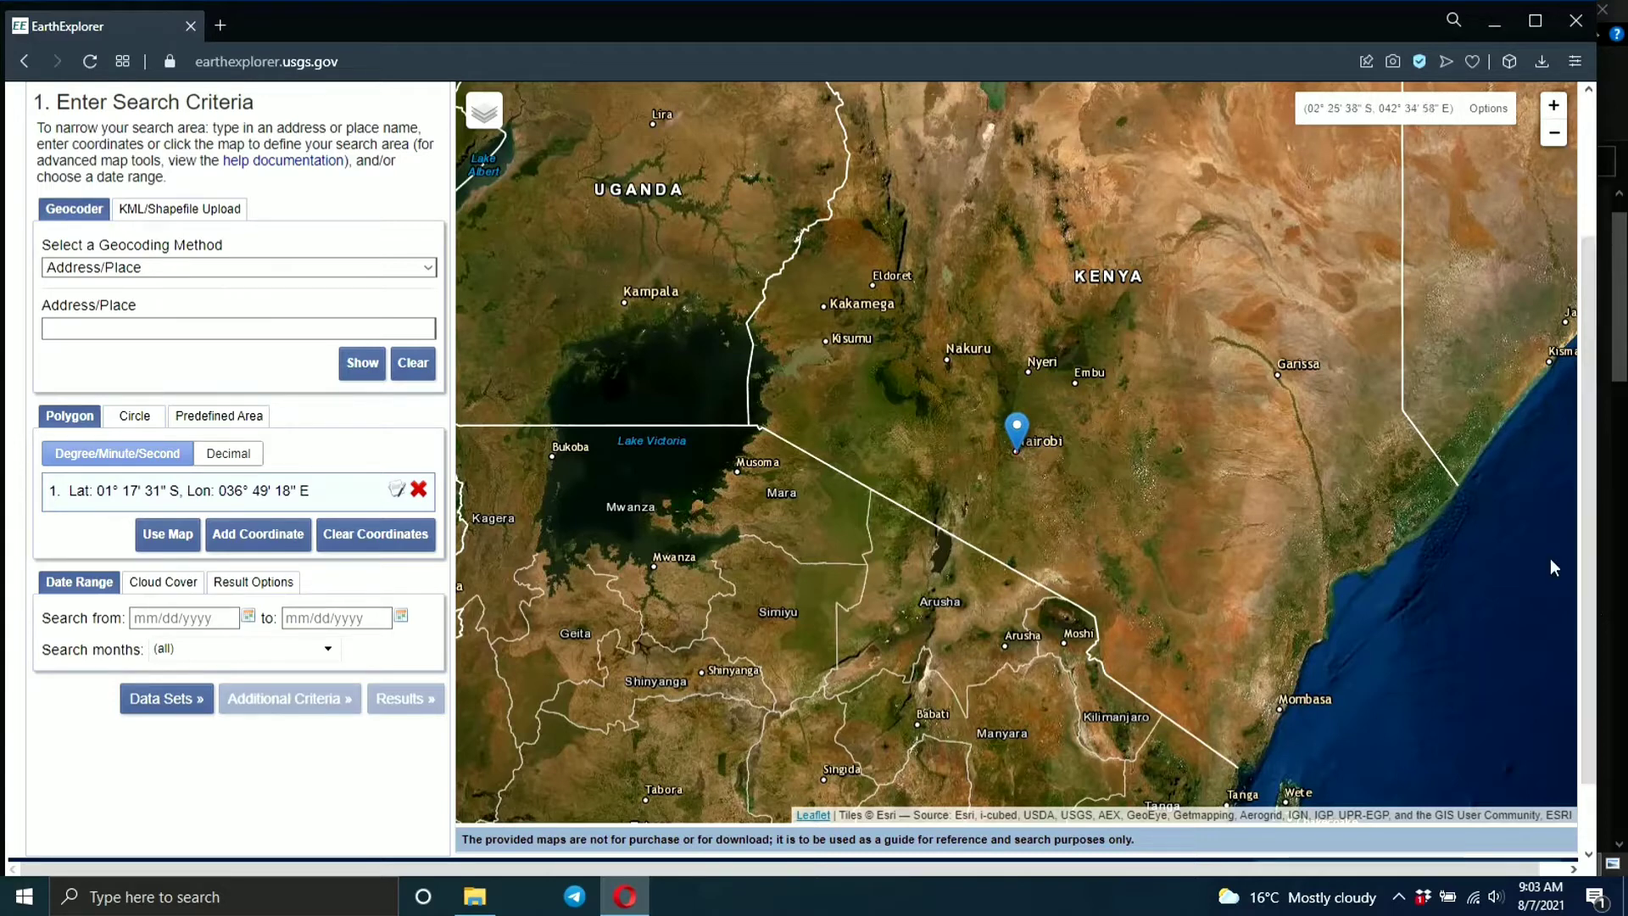
Pick year 2000, January, day 1 in the start-date calendar
click(248, 617)
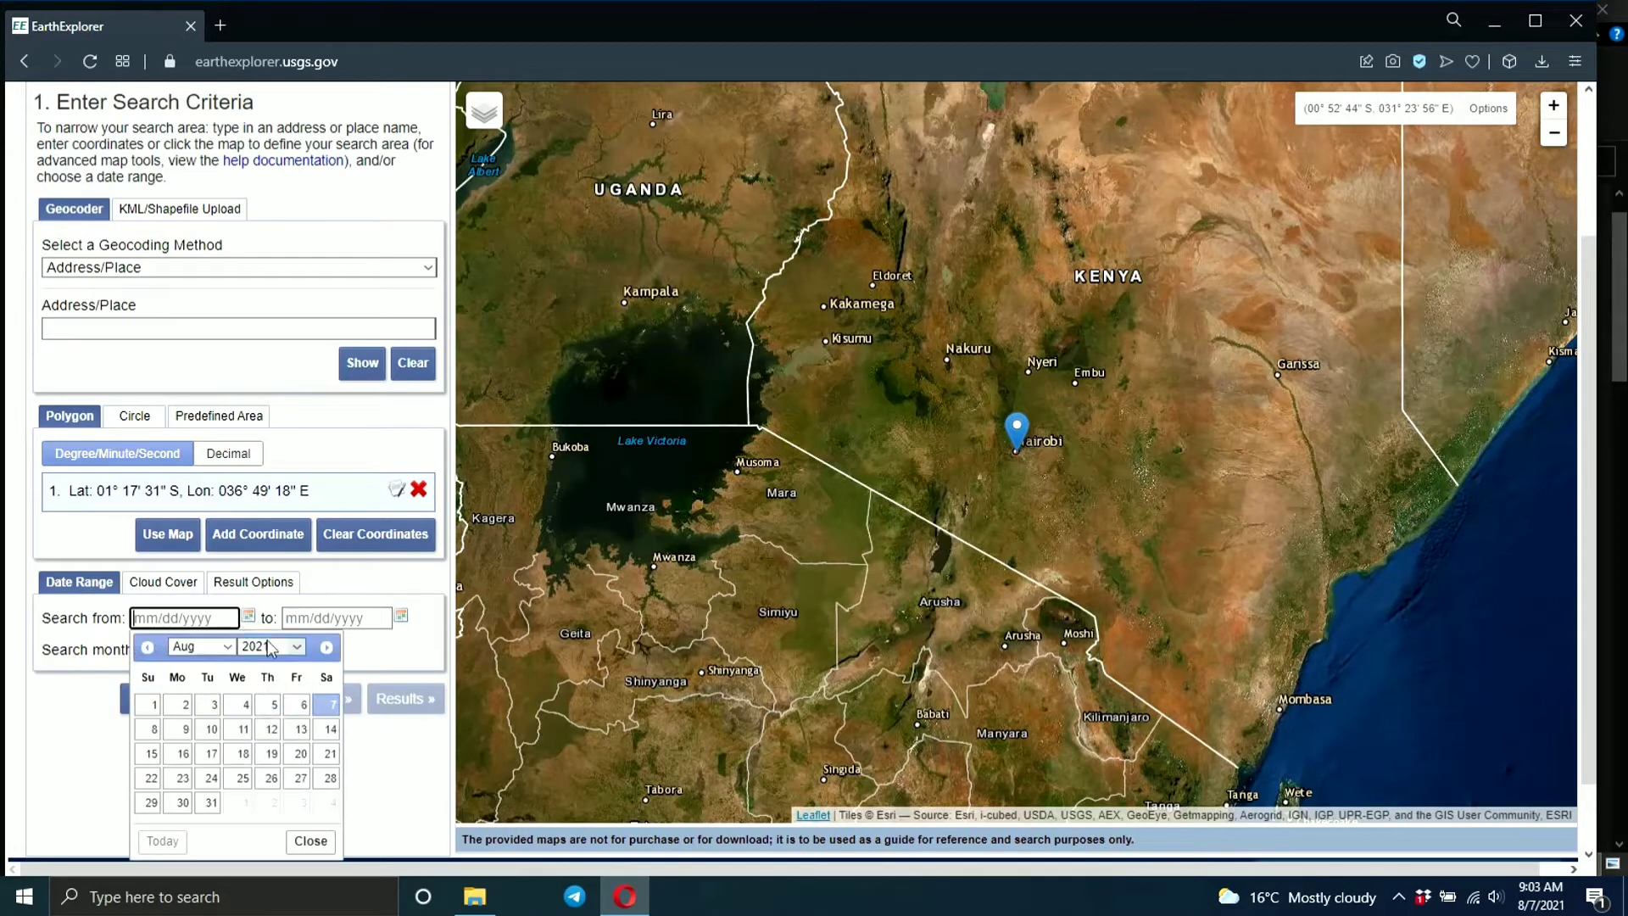
click(295, 653)
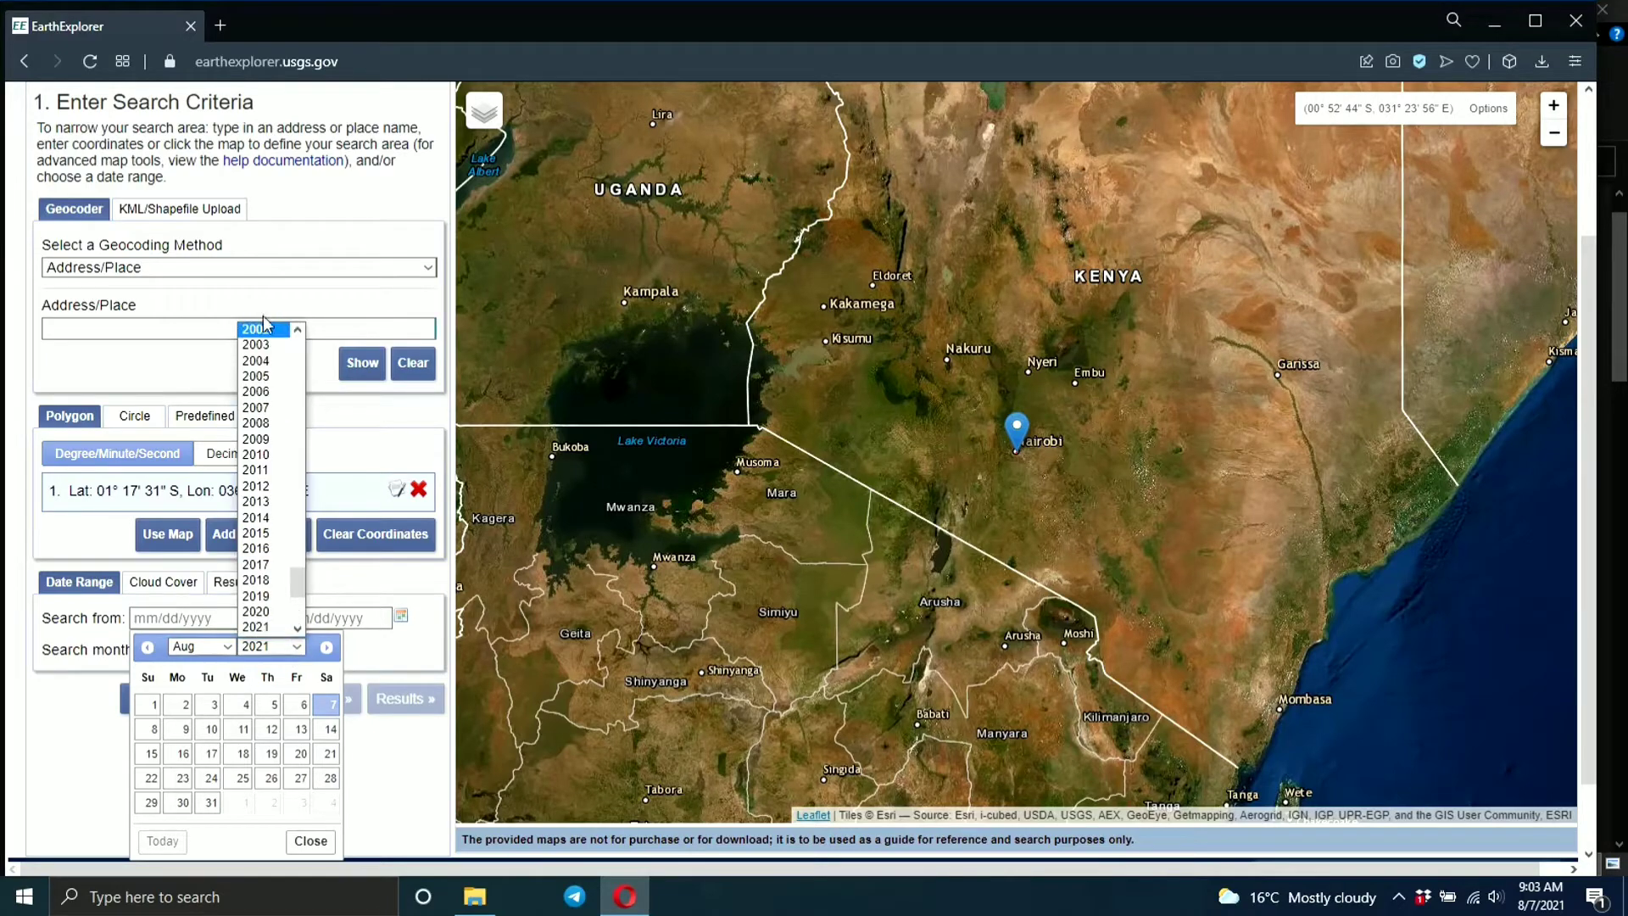
click(298, 328)
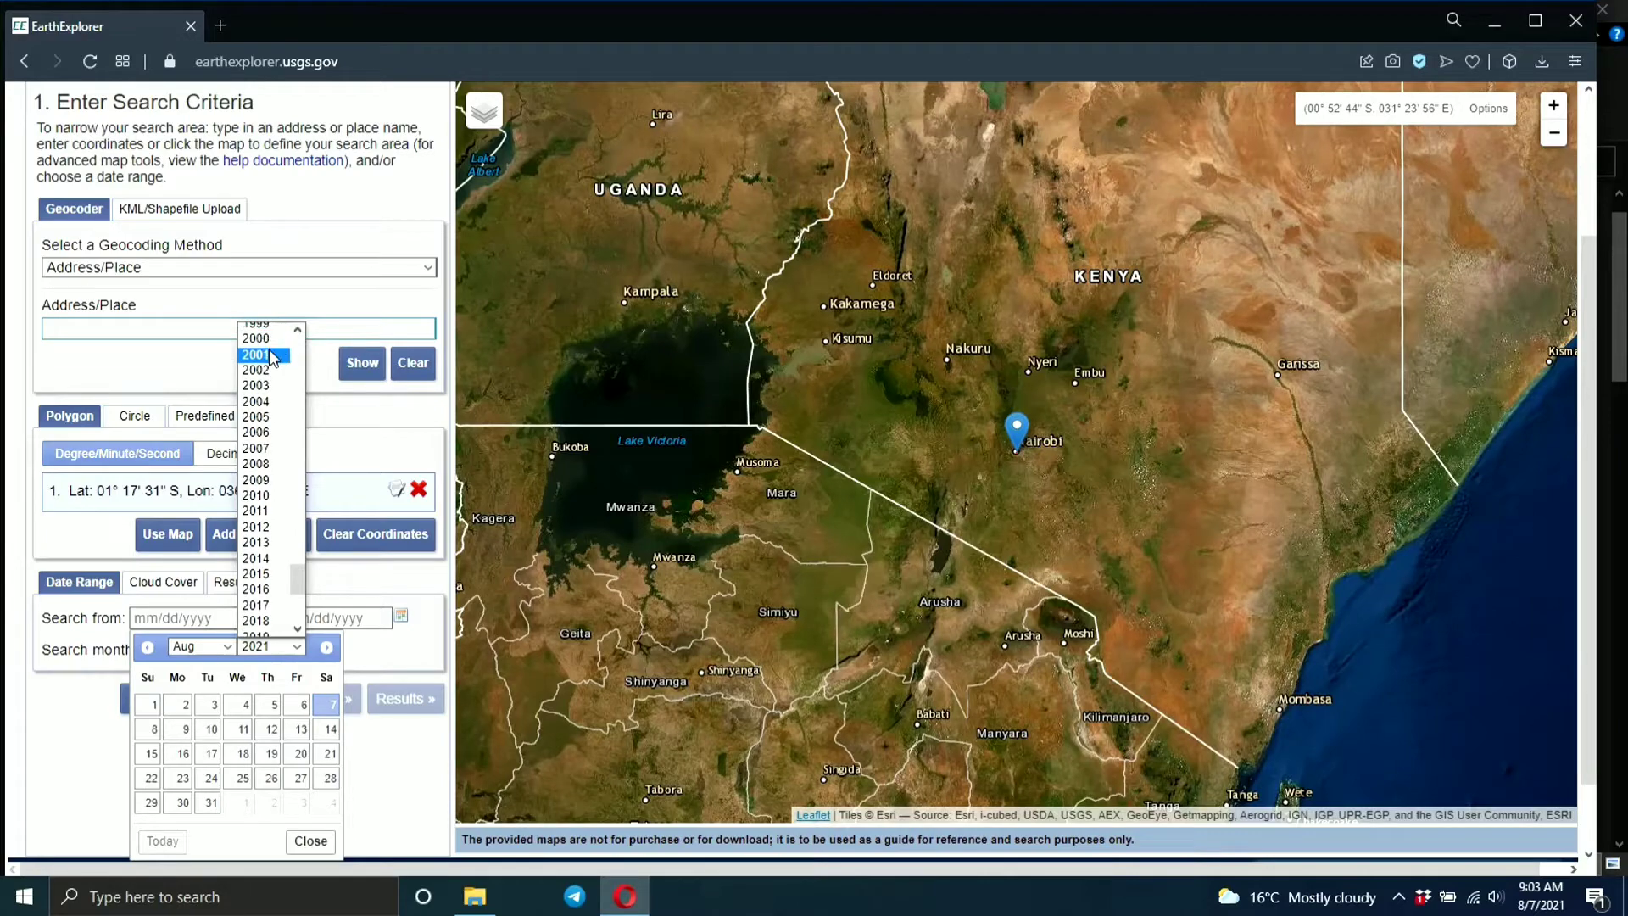
click(269, 353)
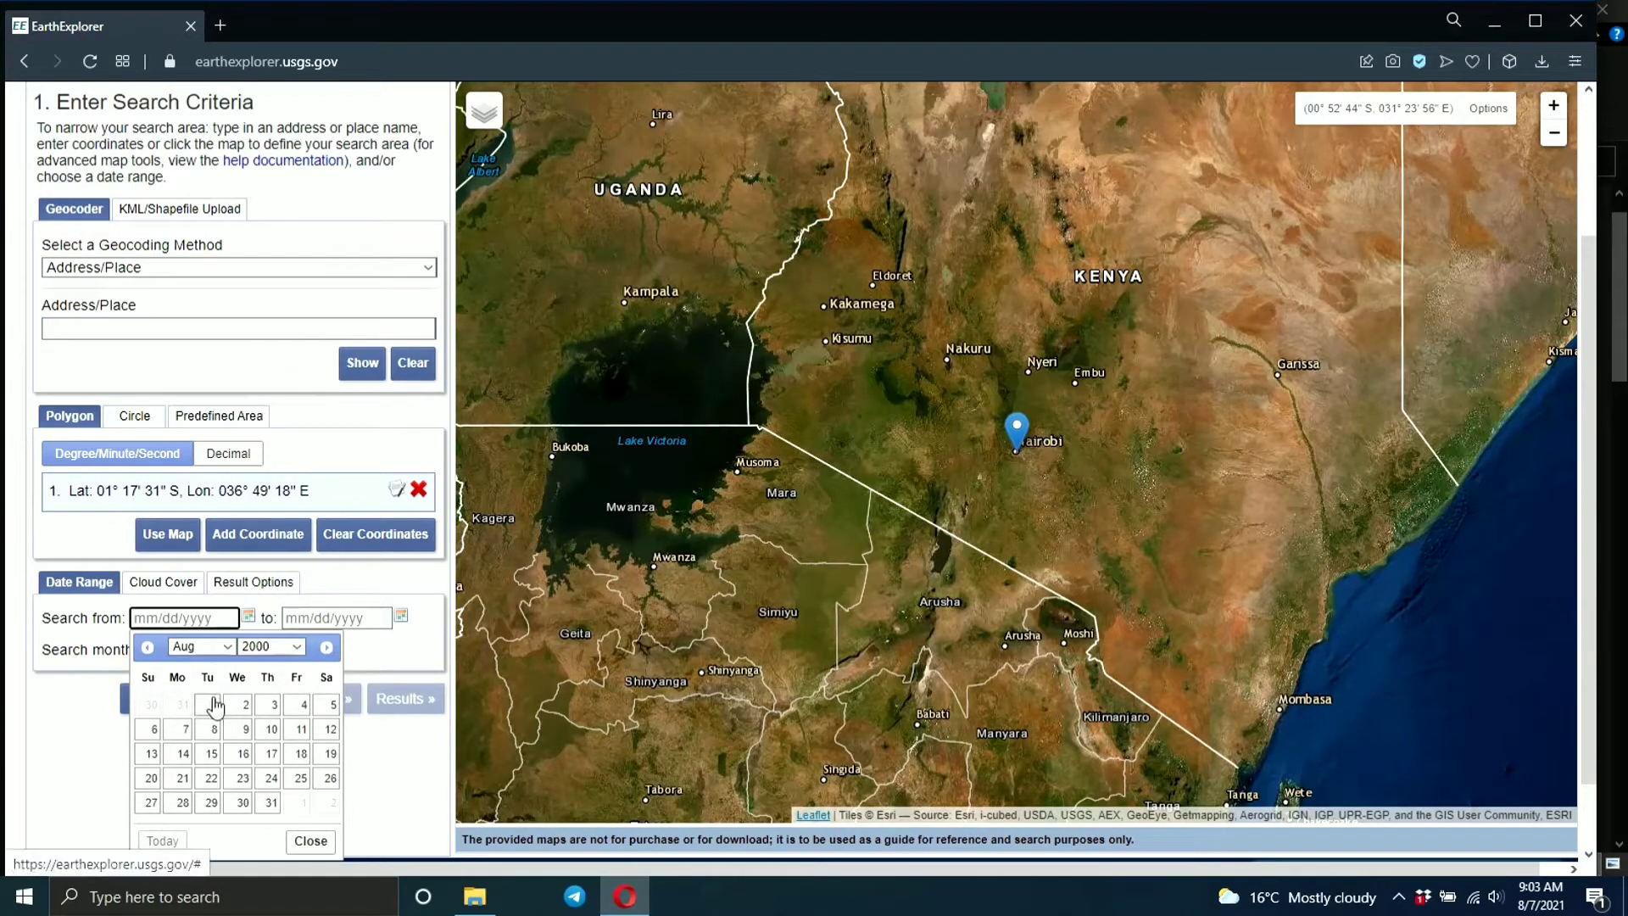
click(227, 650)
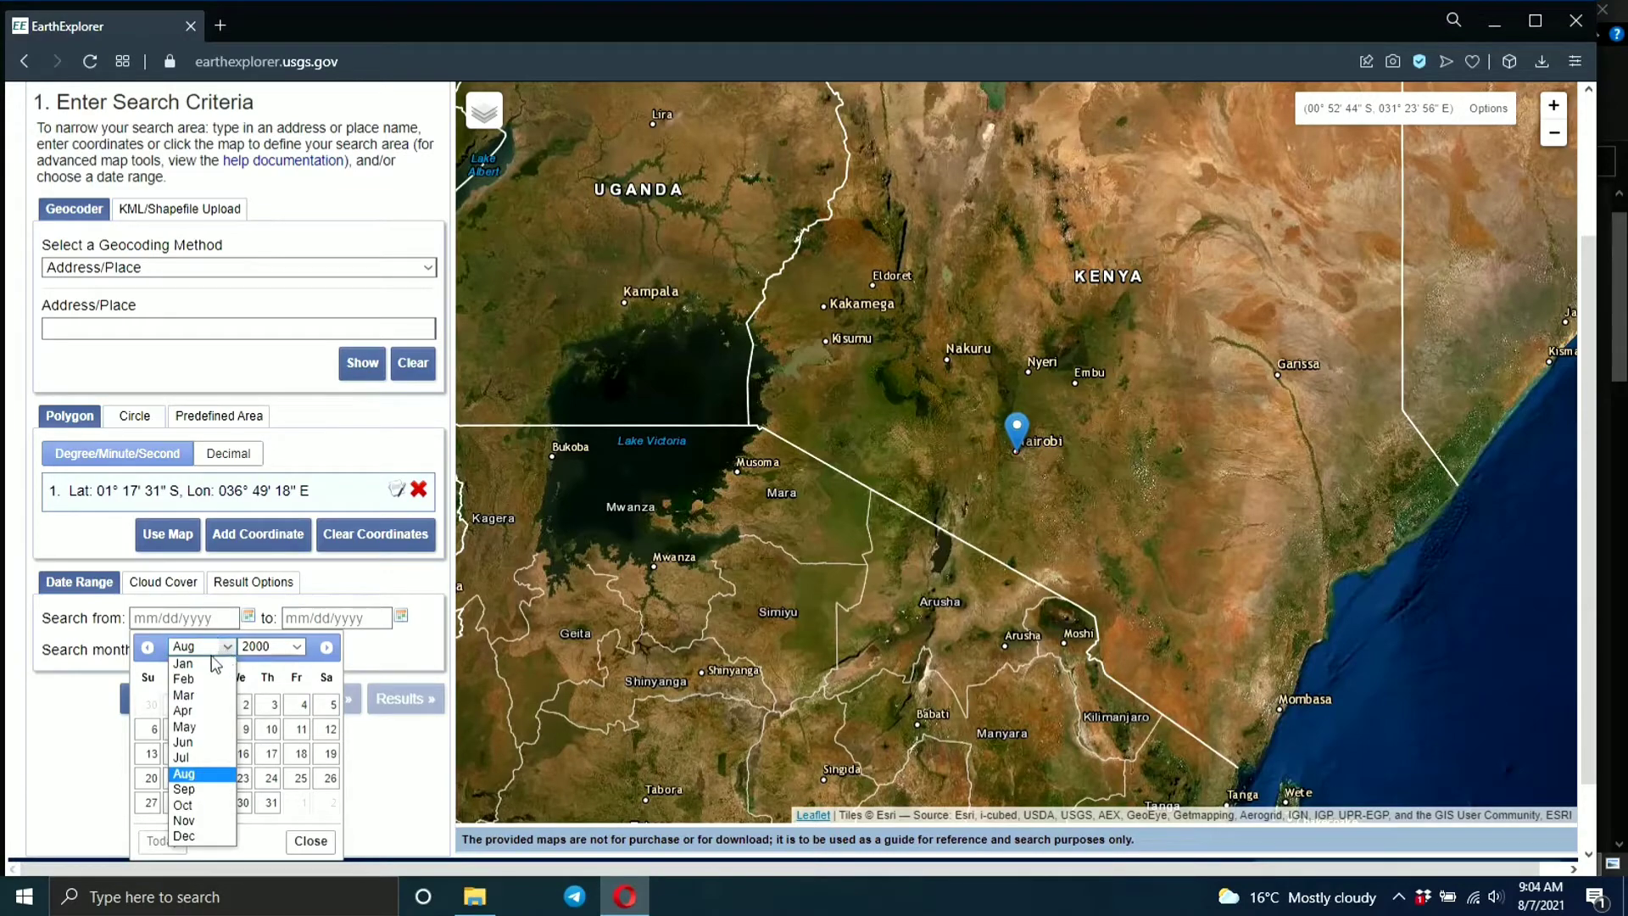
click(202, 665)
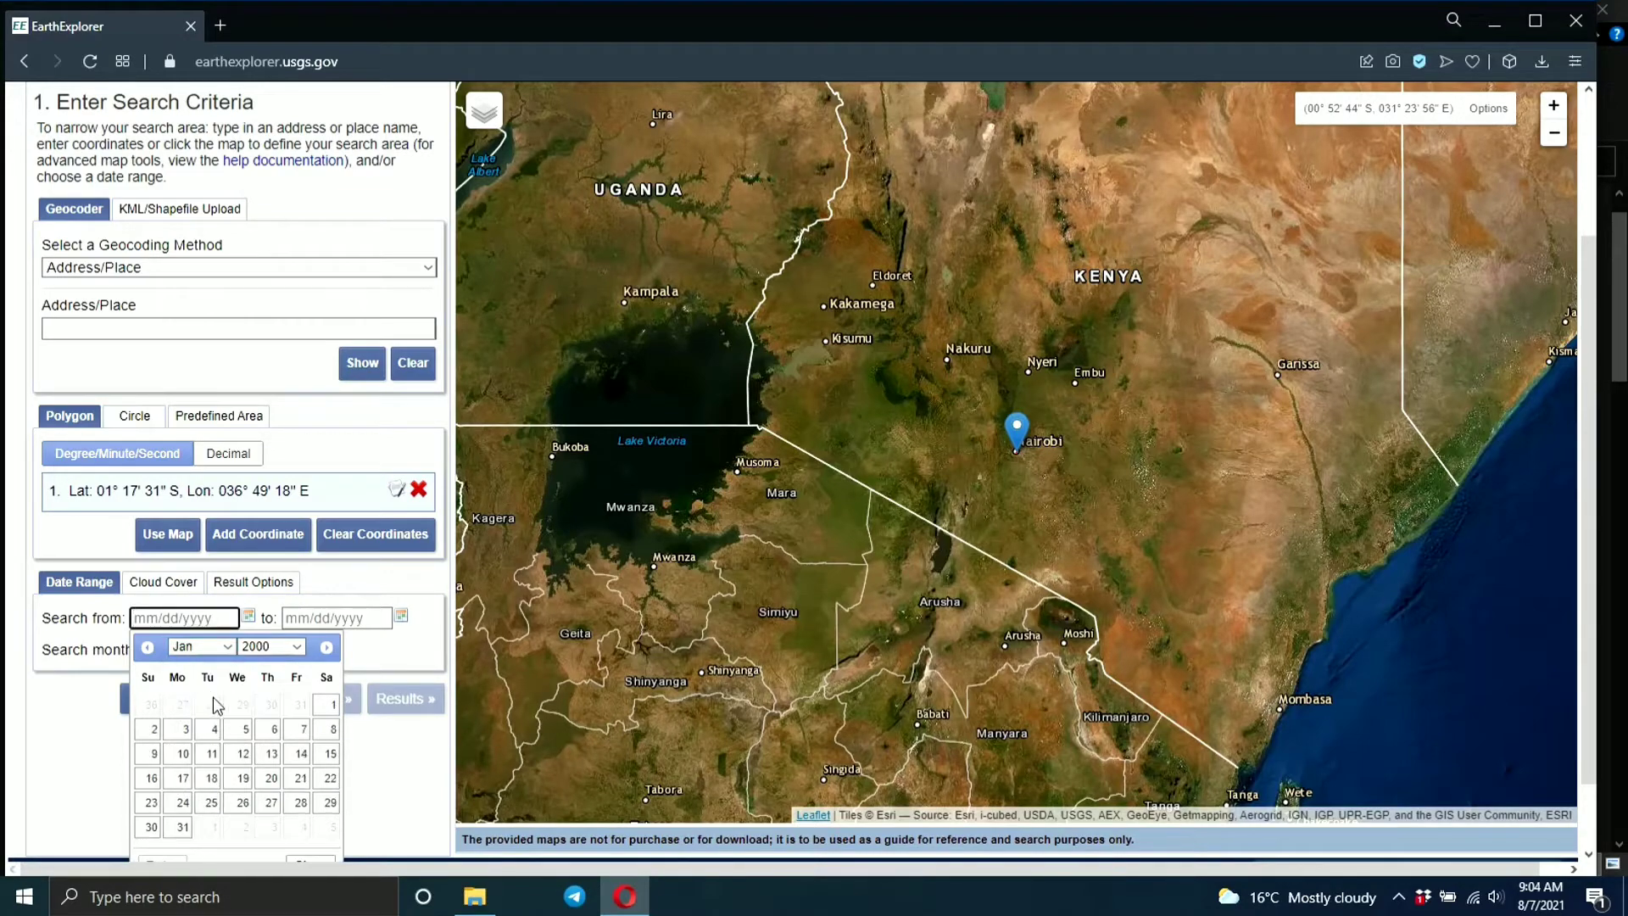
click(331, 707)
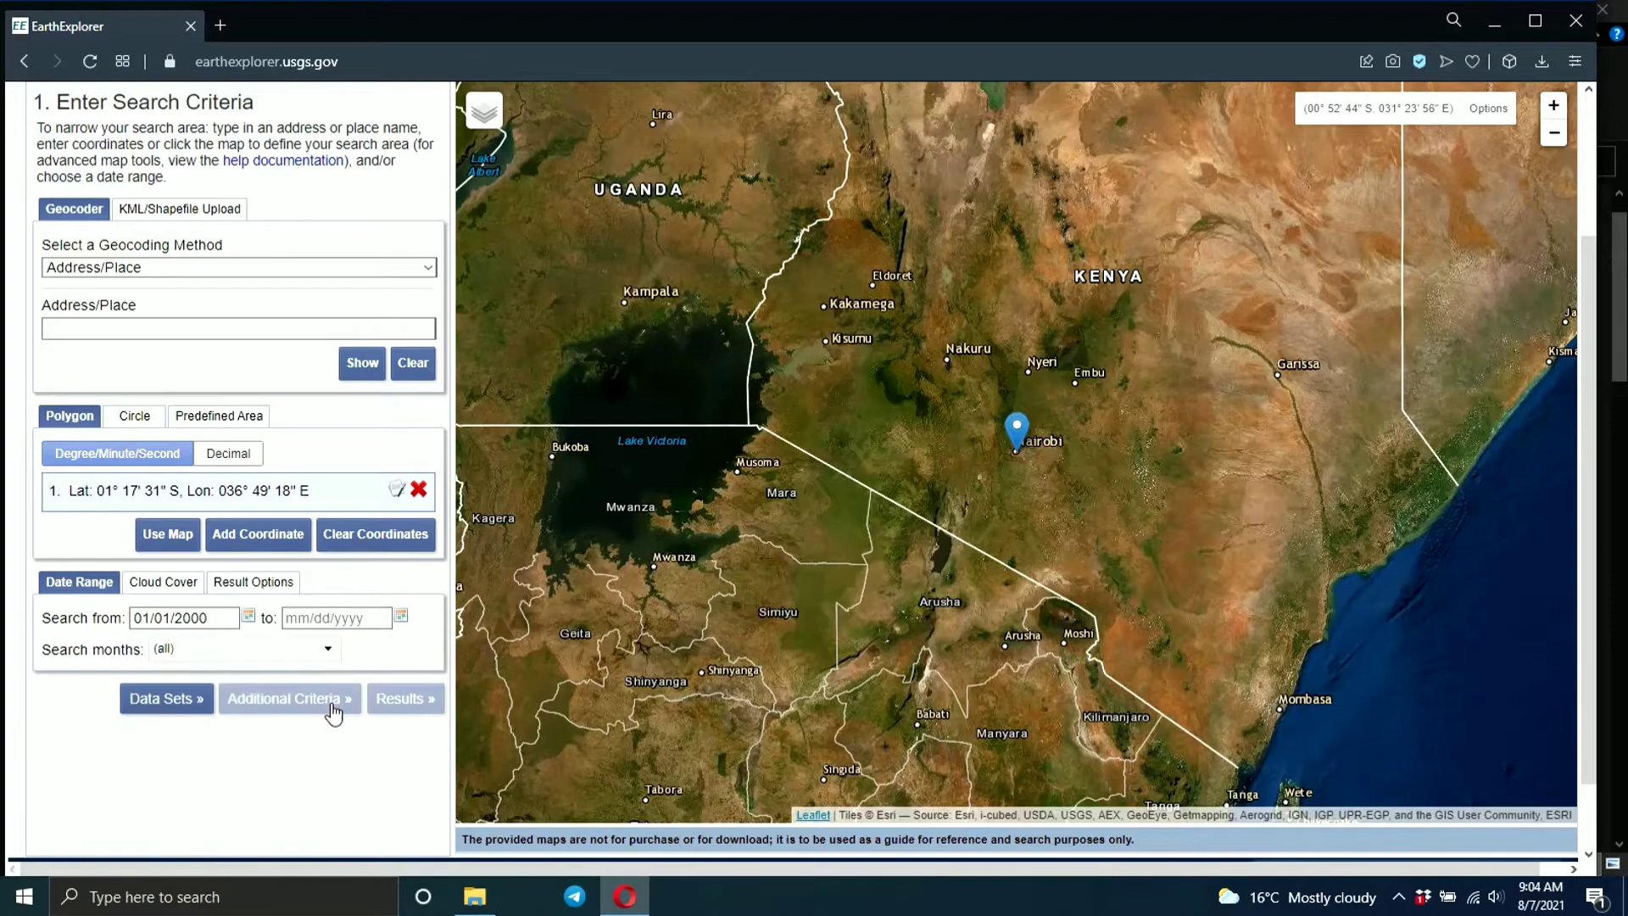
Set the end date to December 30, 2019 and continue to the Data Sets page
click(400, 623)
click(400, 623)
click(402, 621)
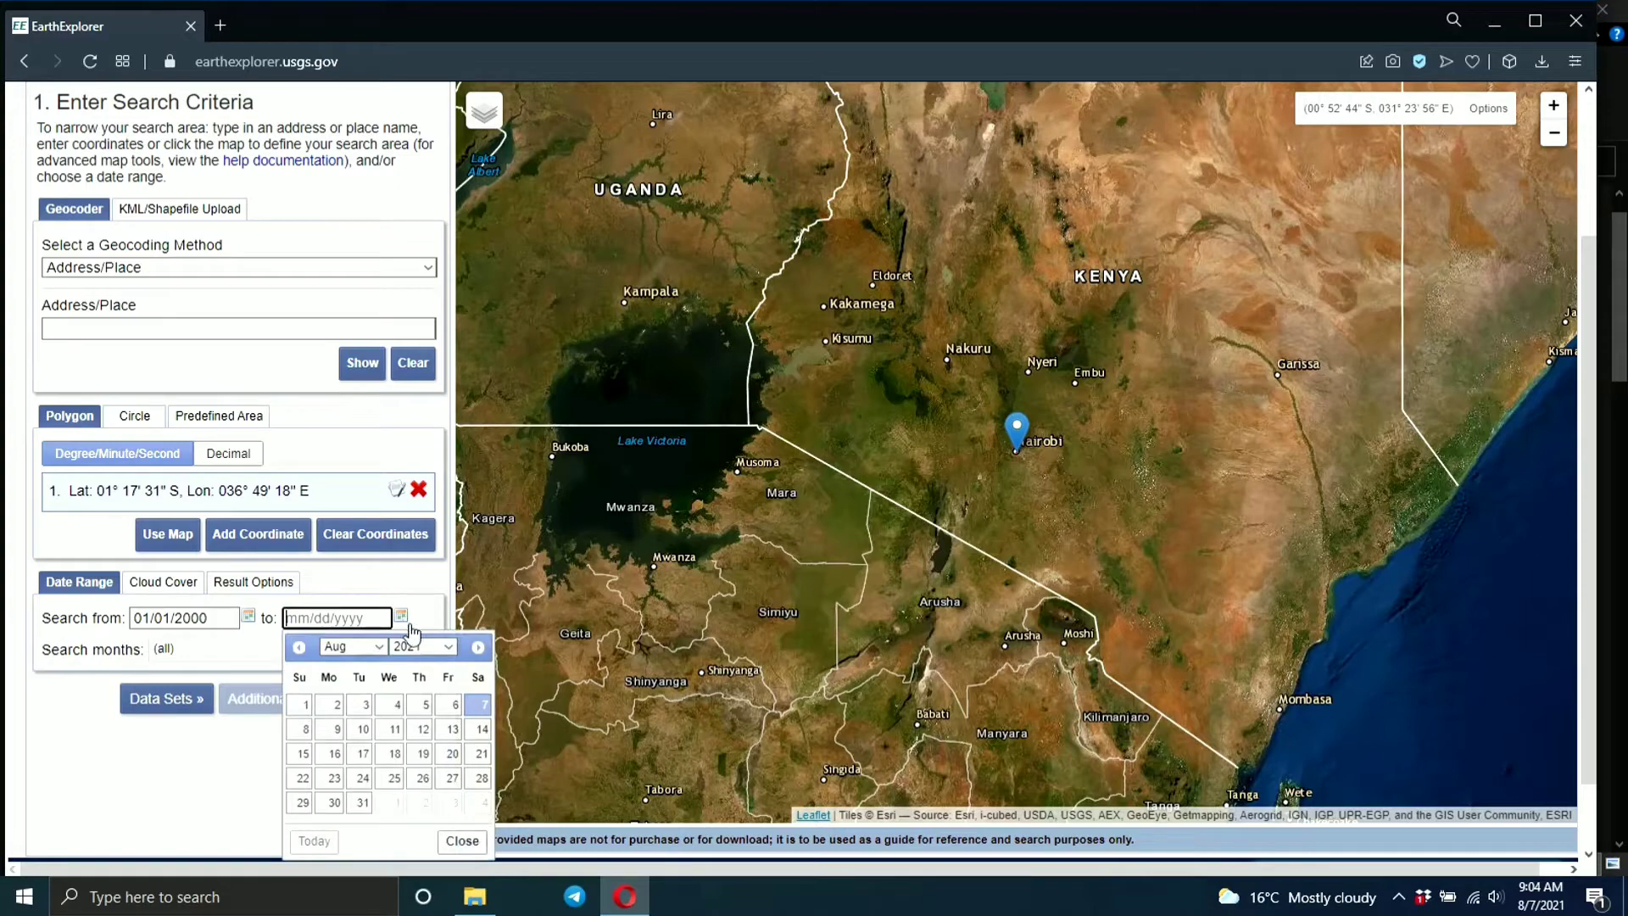
click(448, 648)
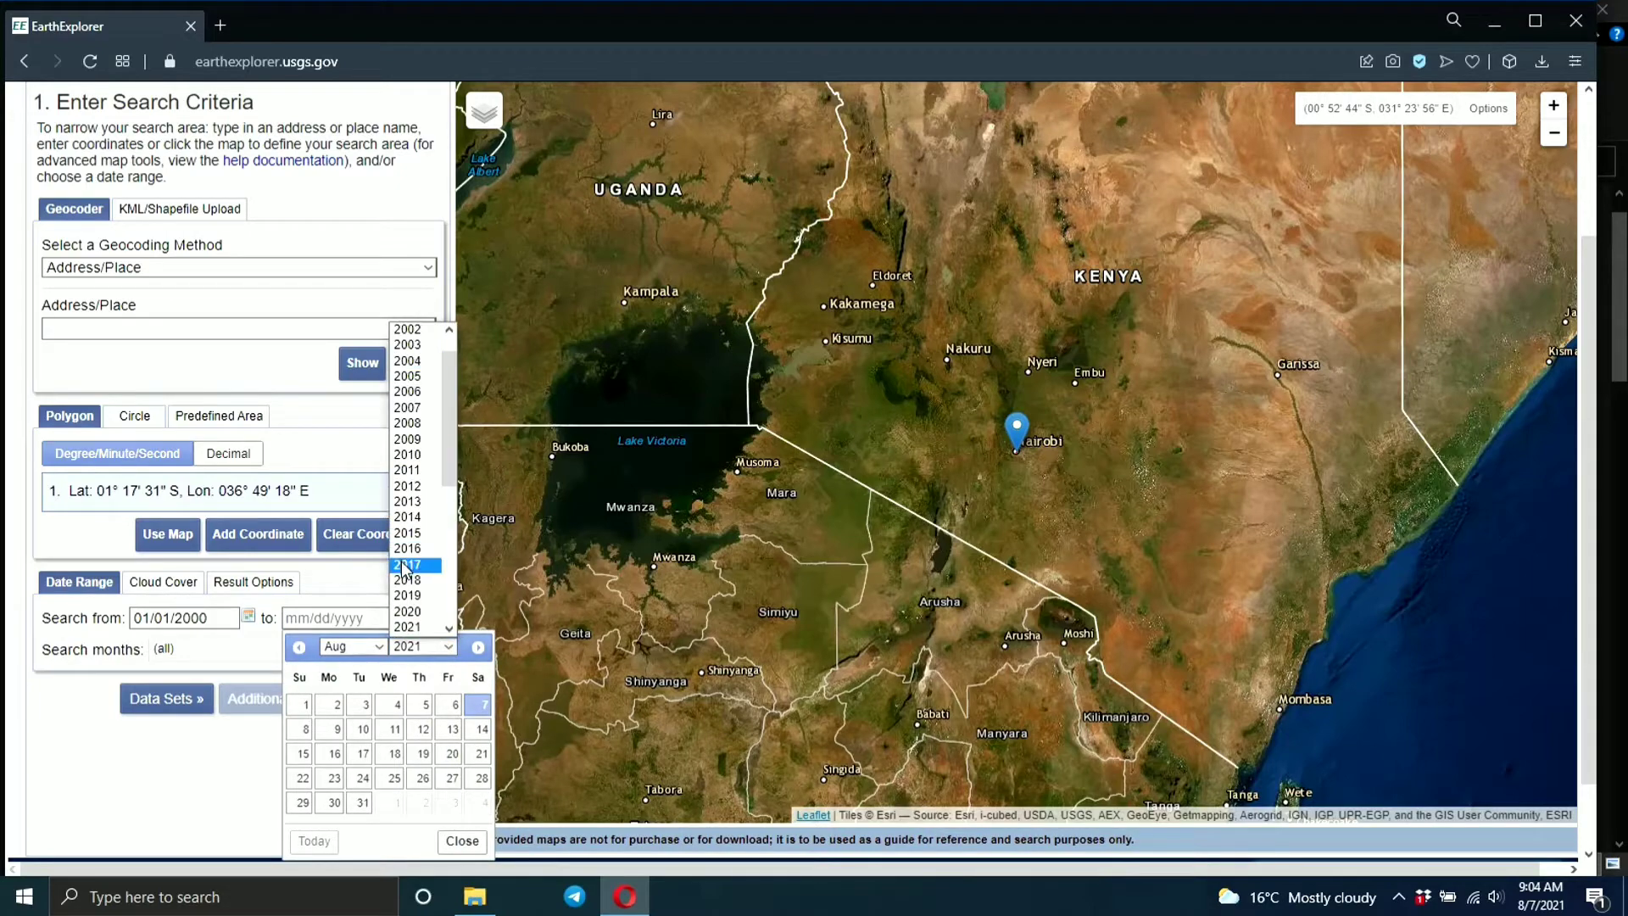
click(406, 595)
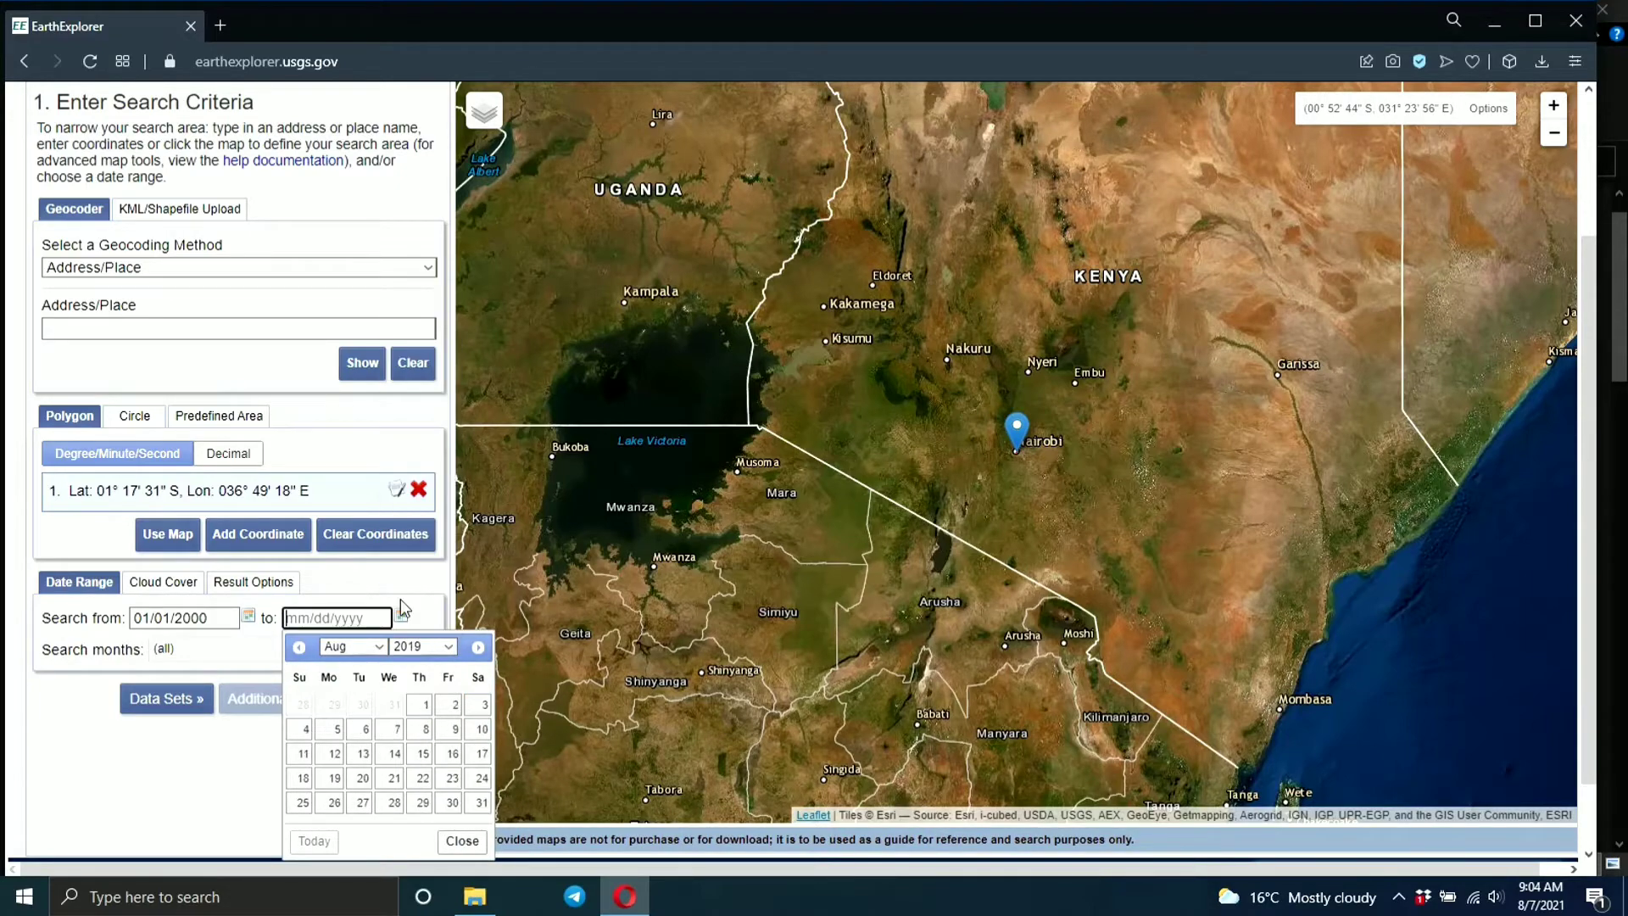
click(379, 649)
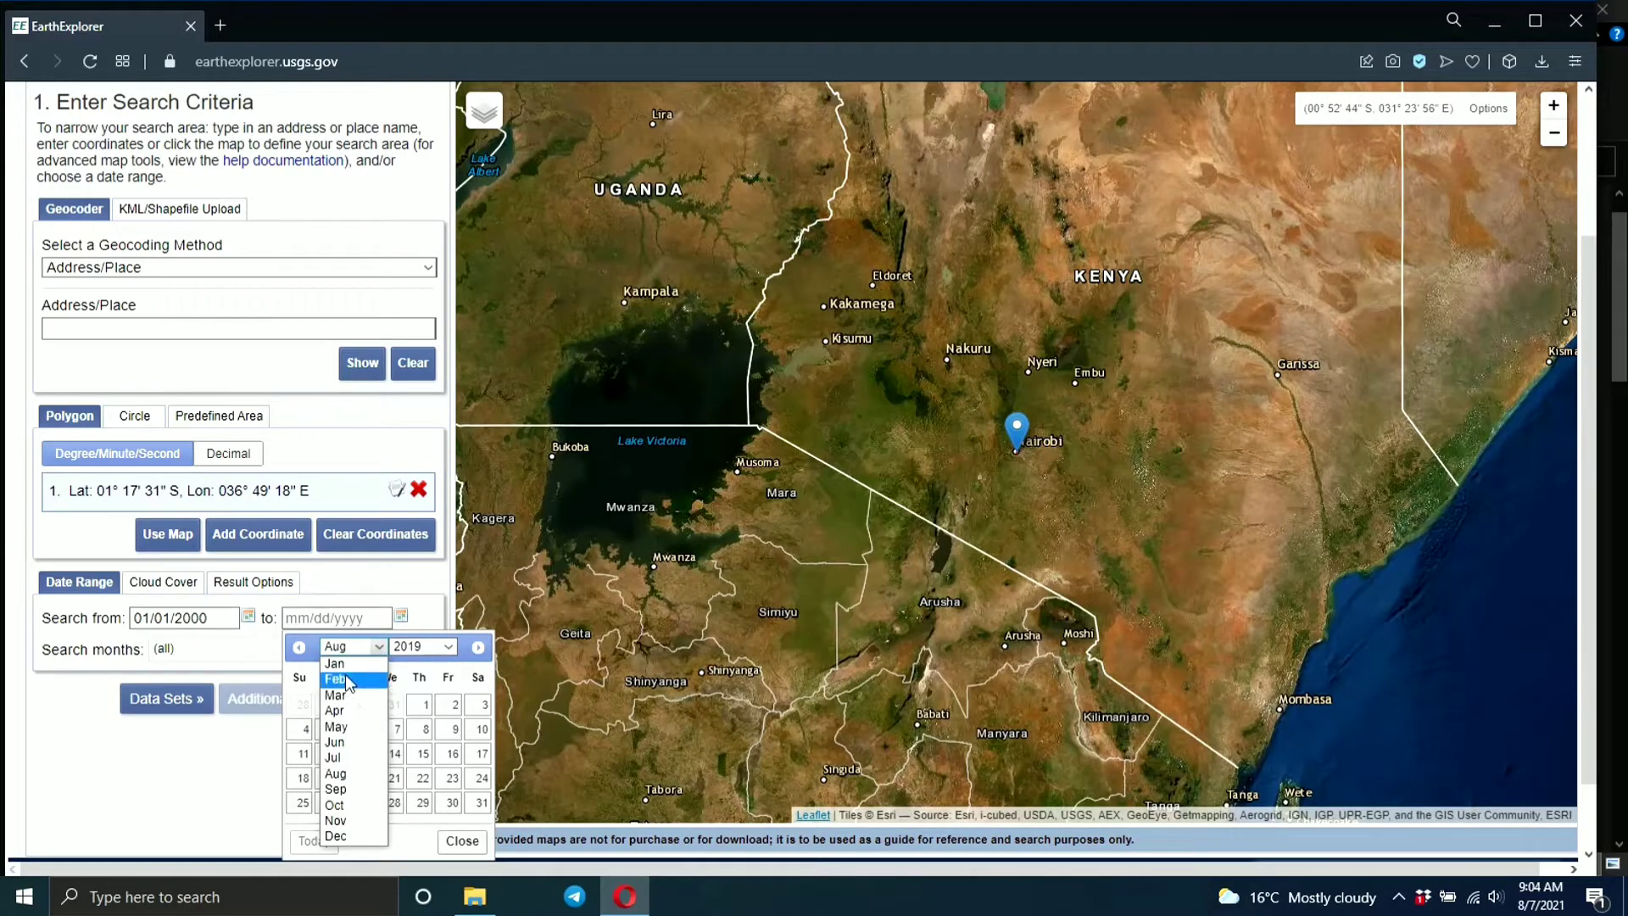
click(330, 836)
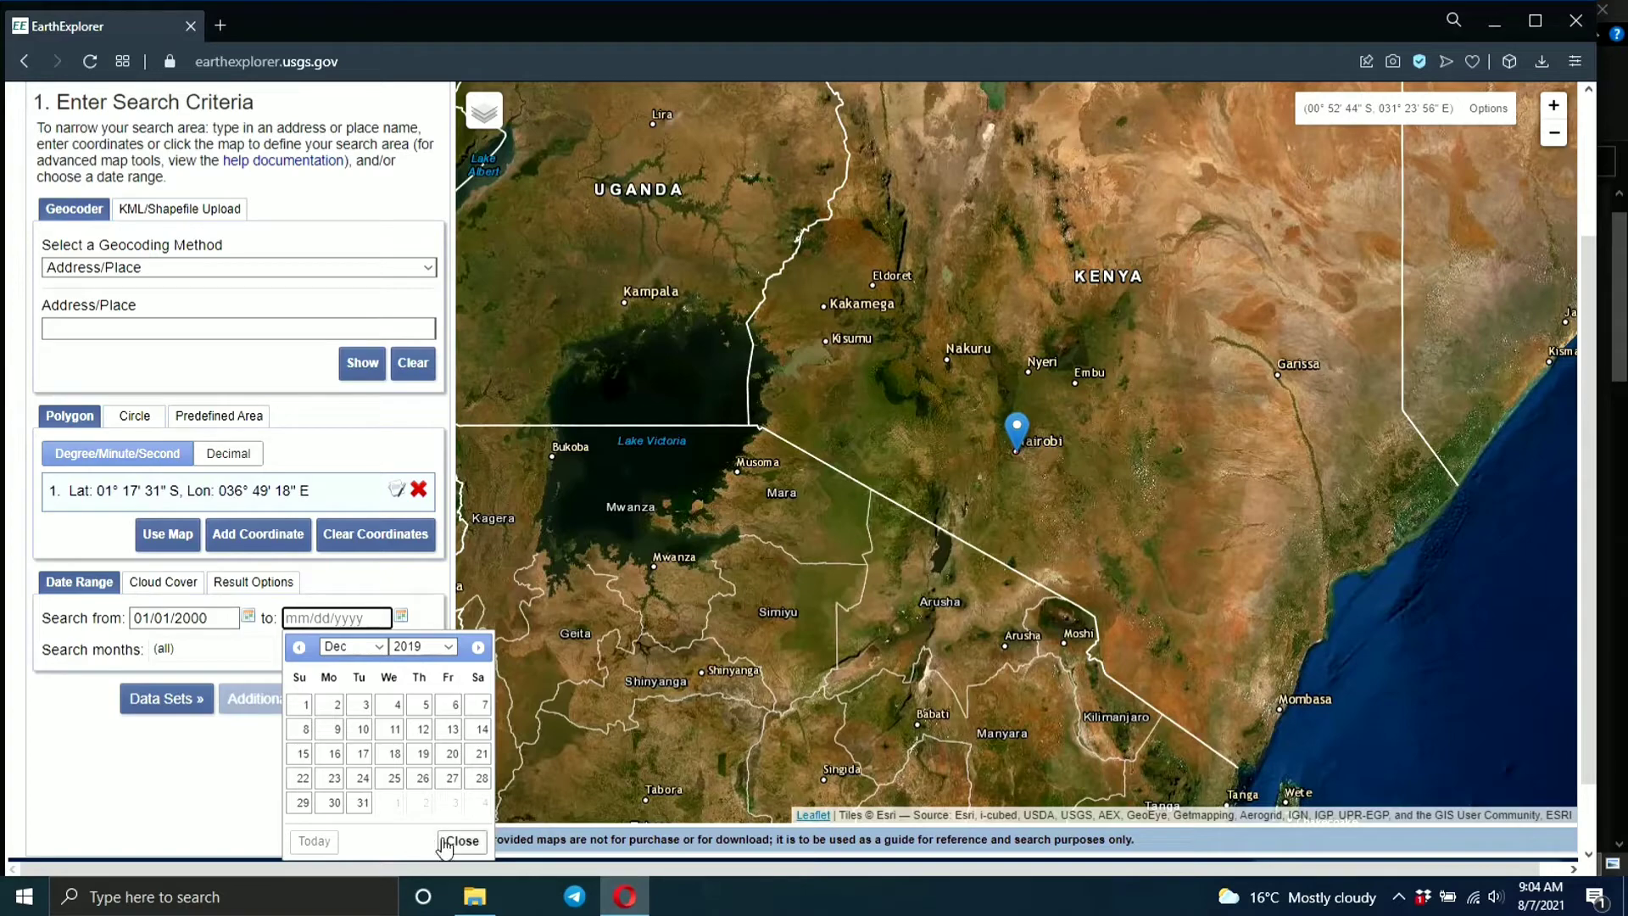
click(333, 802)
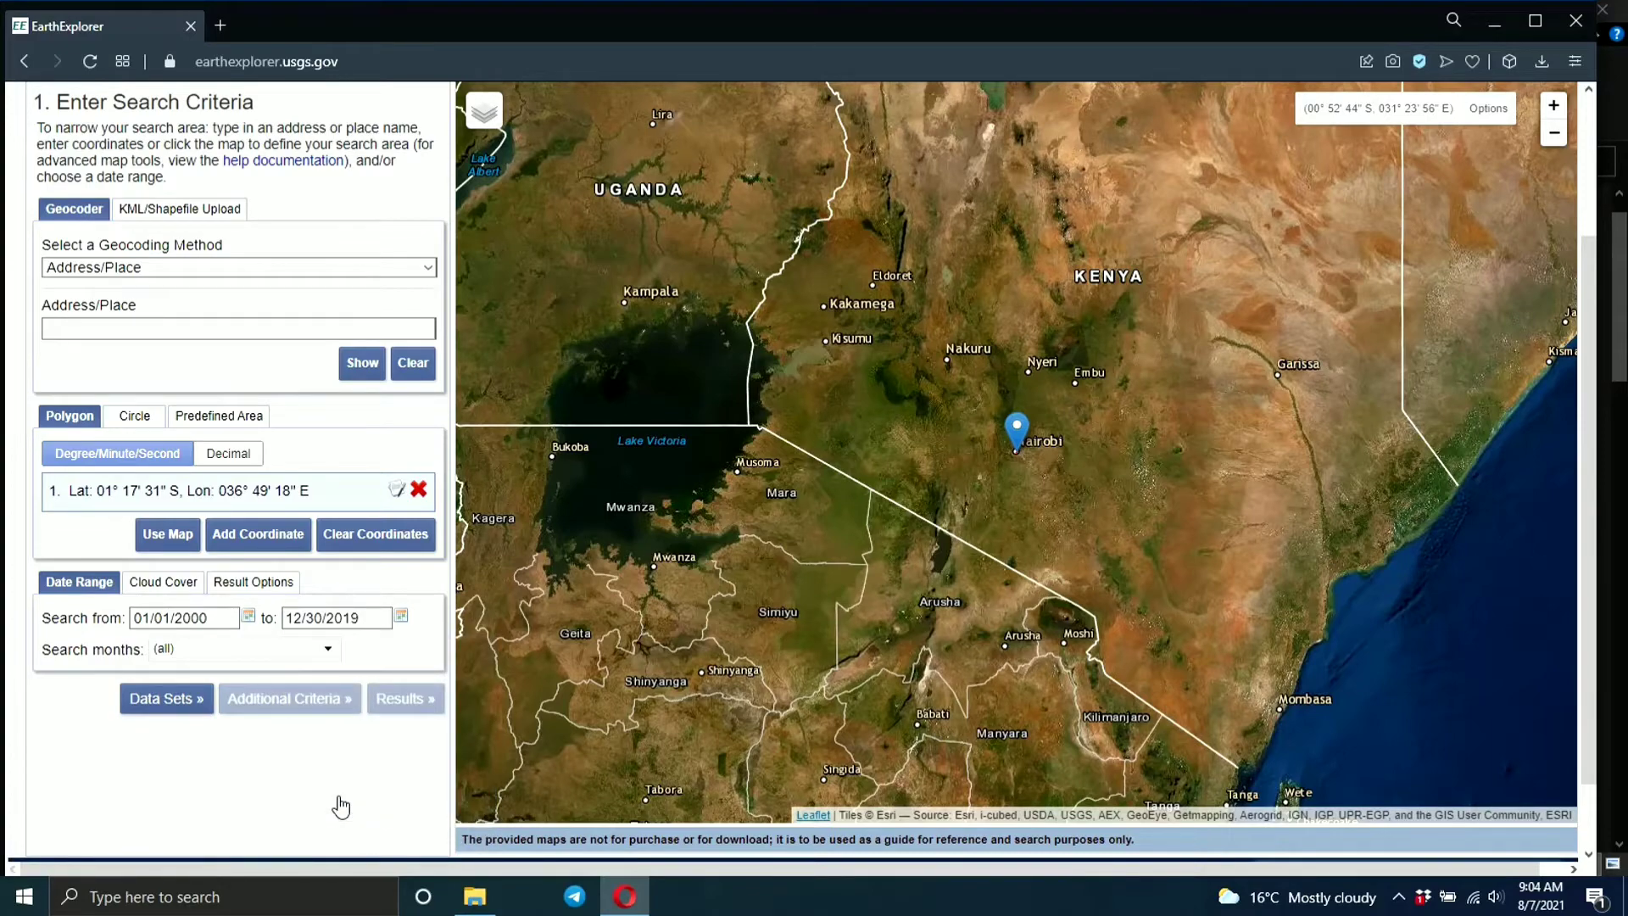
click(167, 701)
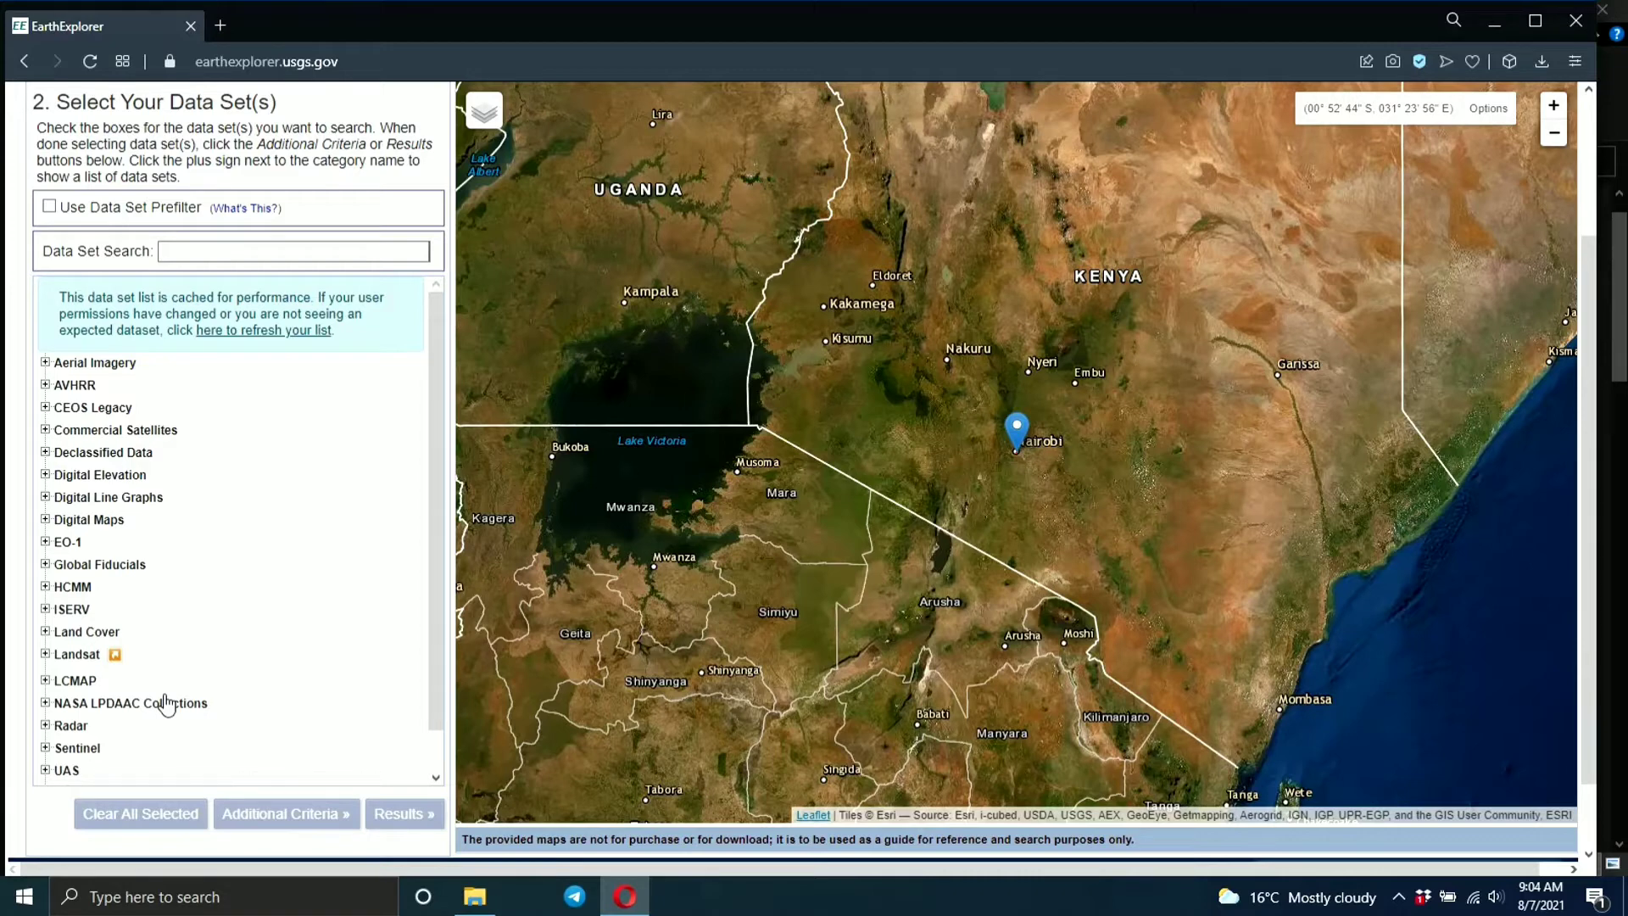
Expand Landsat > Collection 1 > Level-2 (On-demand) and tick Landsat 7 ETM+ C1 Level-2
click(45, 654)
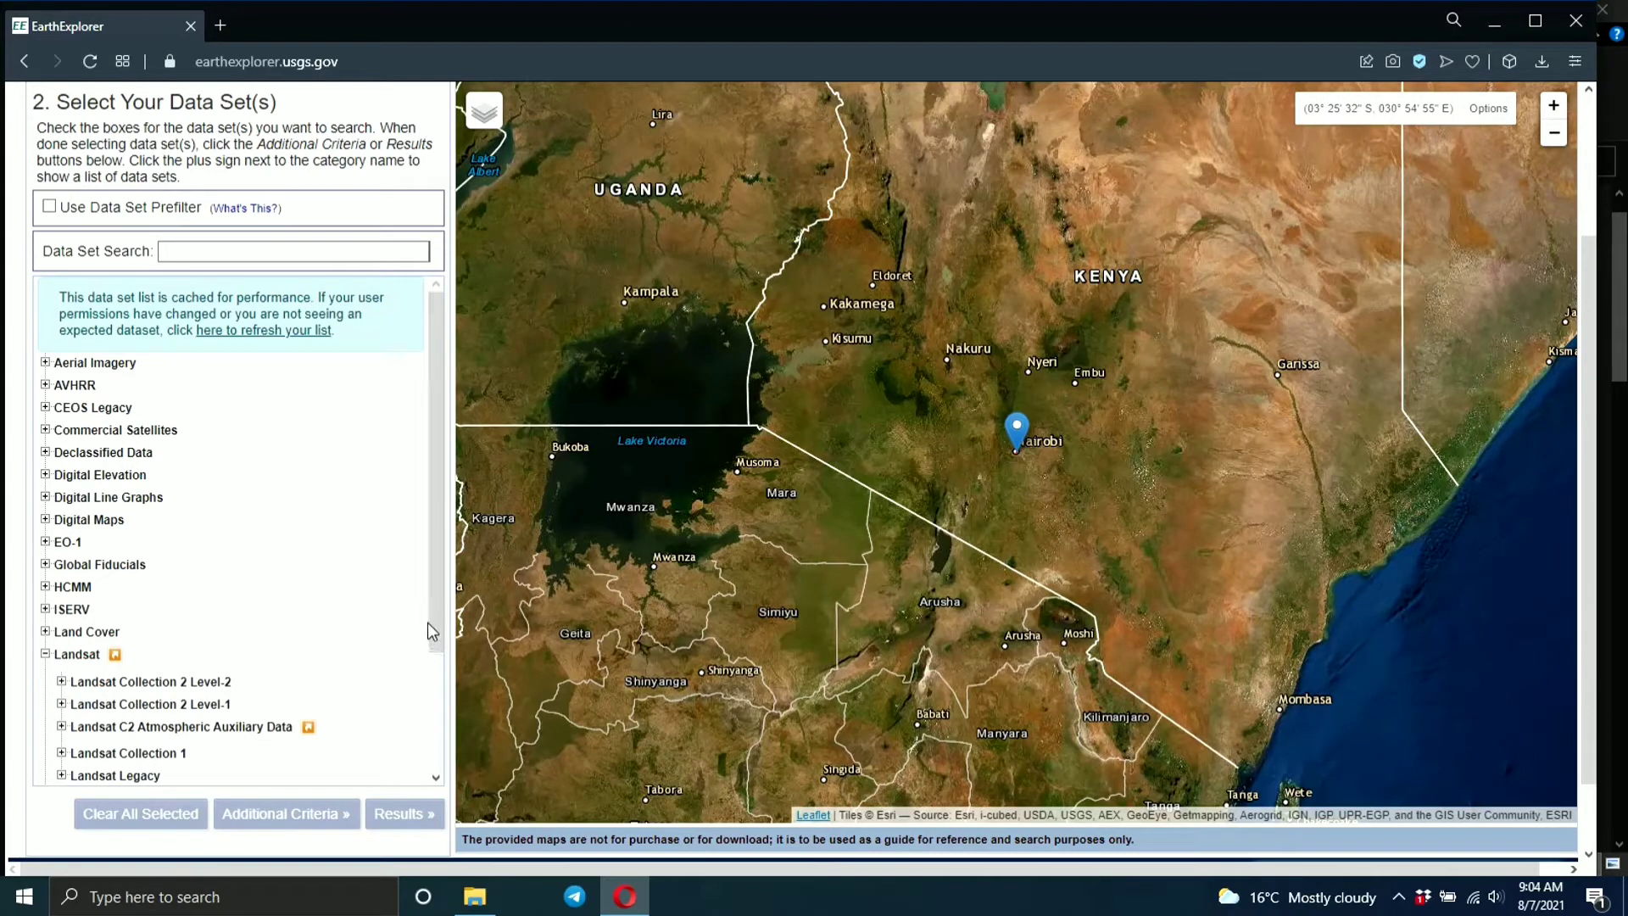
drag(431, 618, 437, 710)
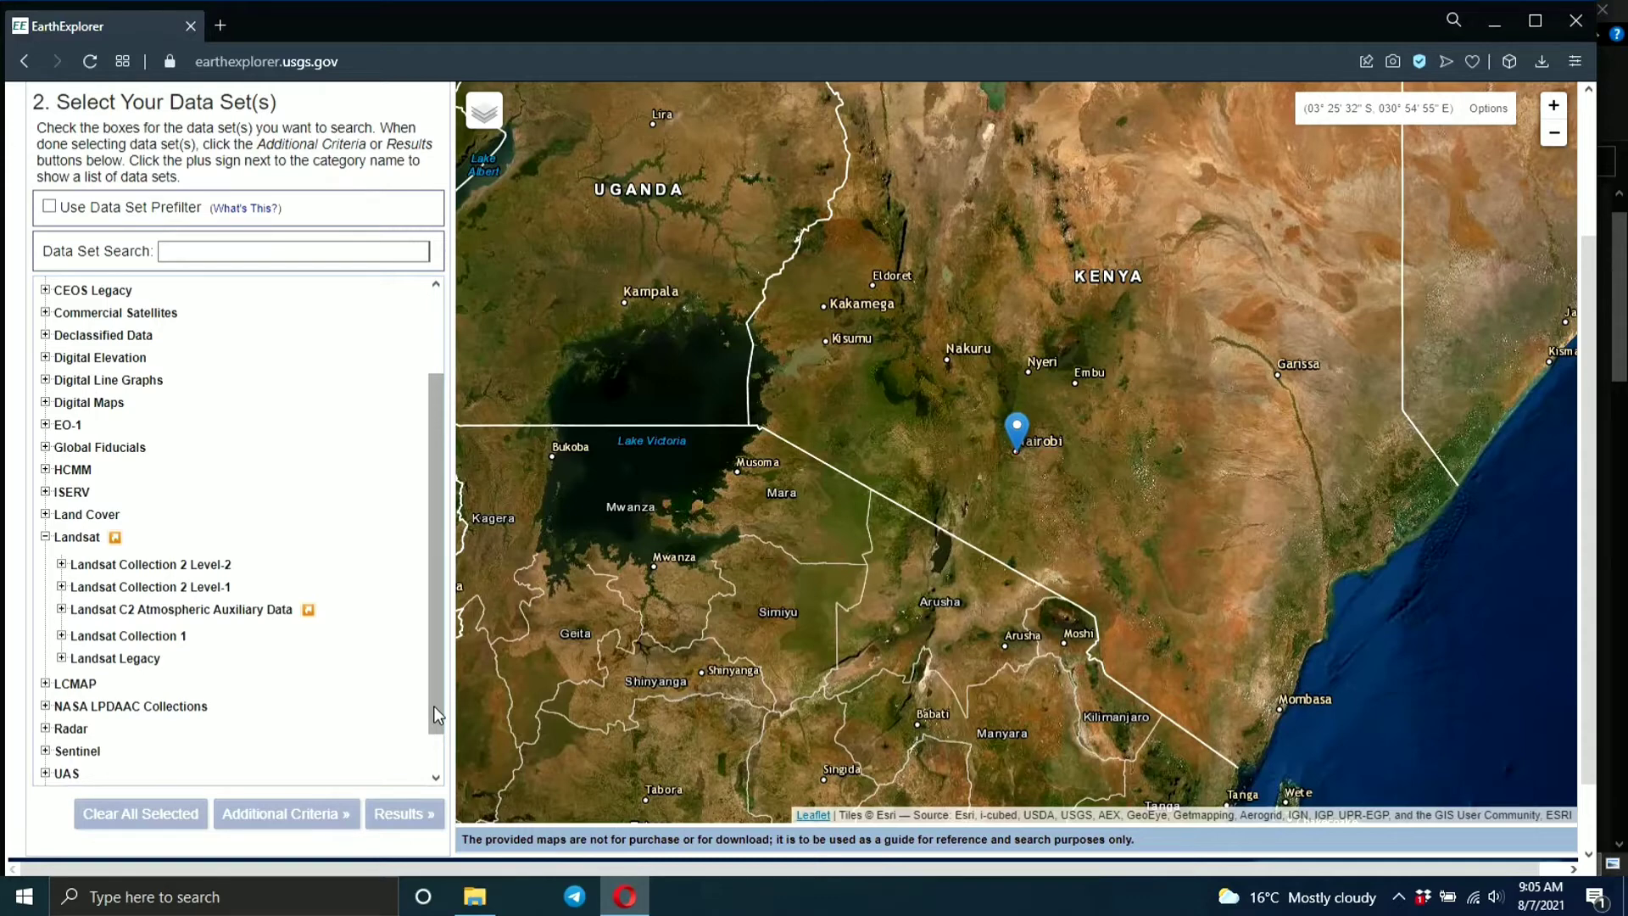
click(62, 637)
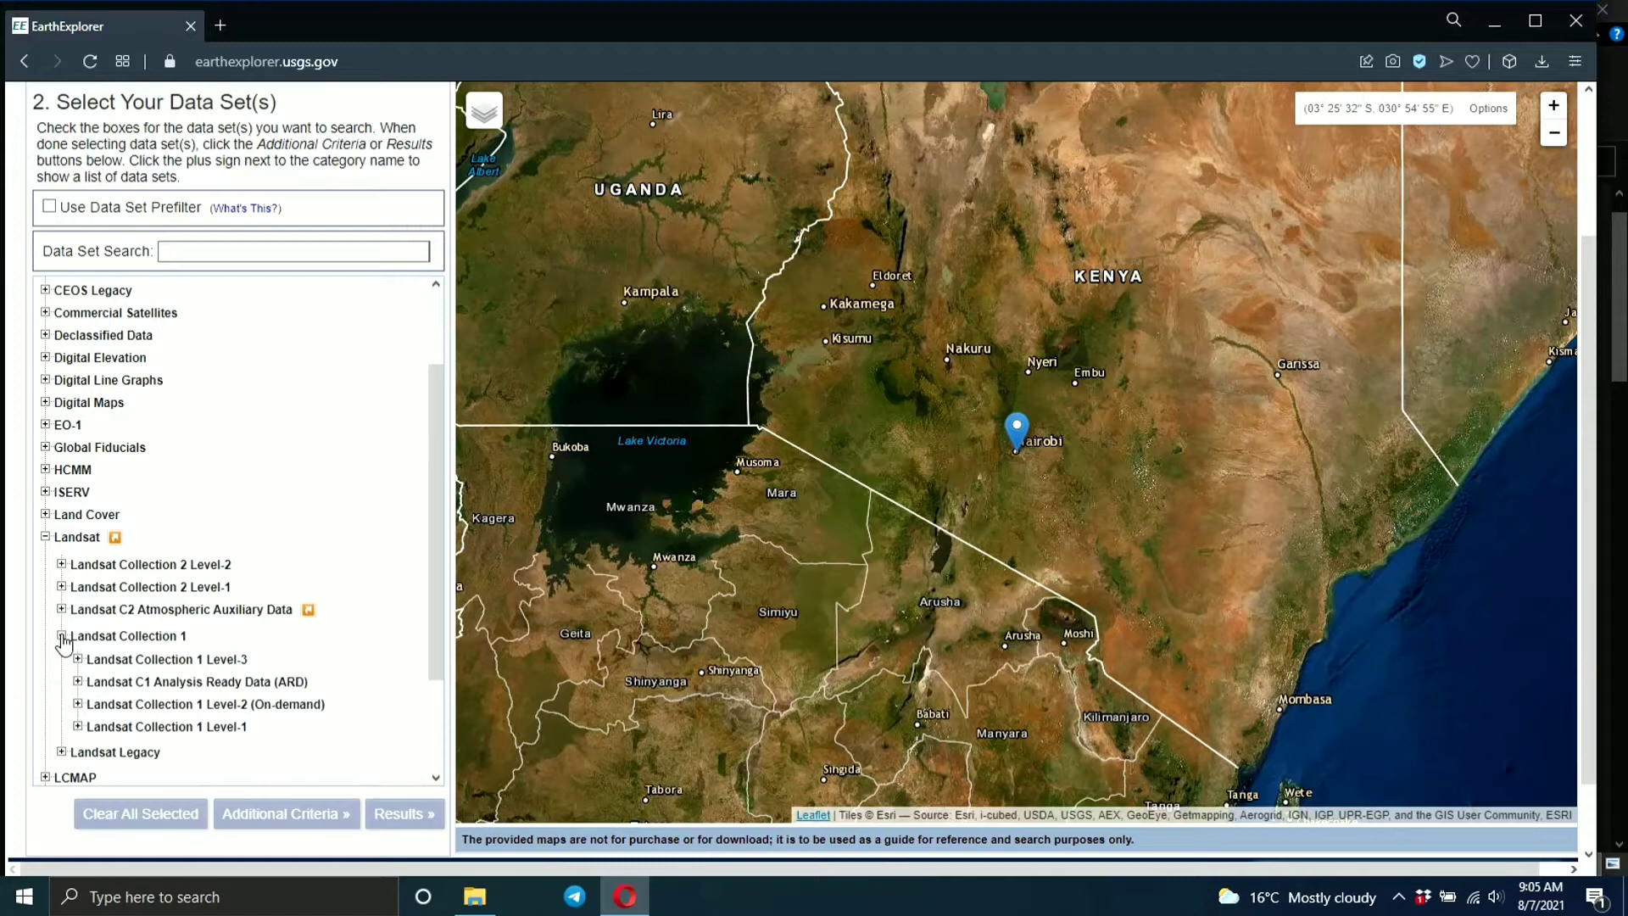
click(78, 704)
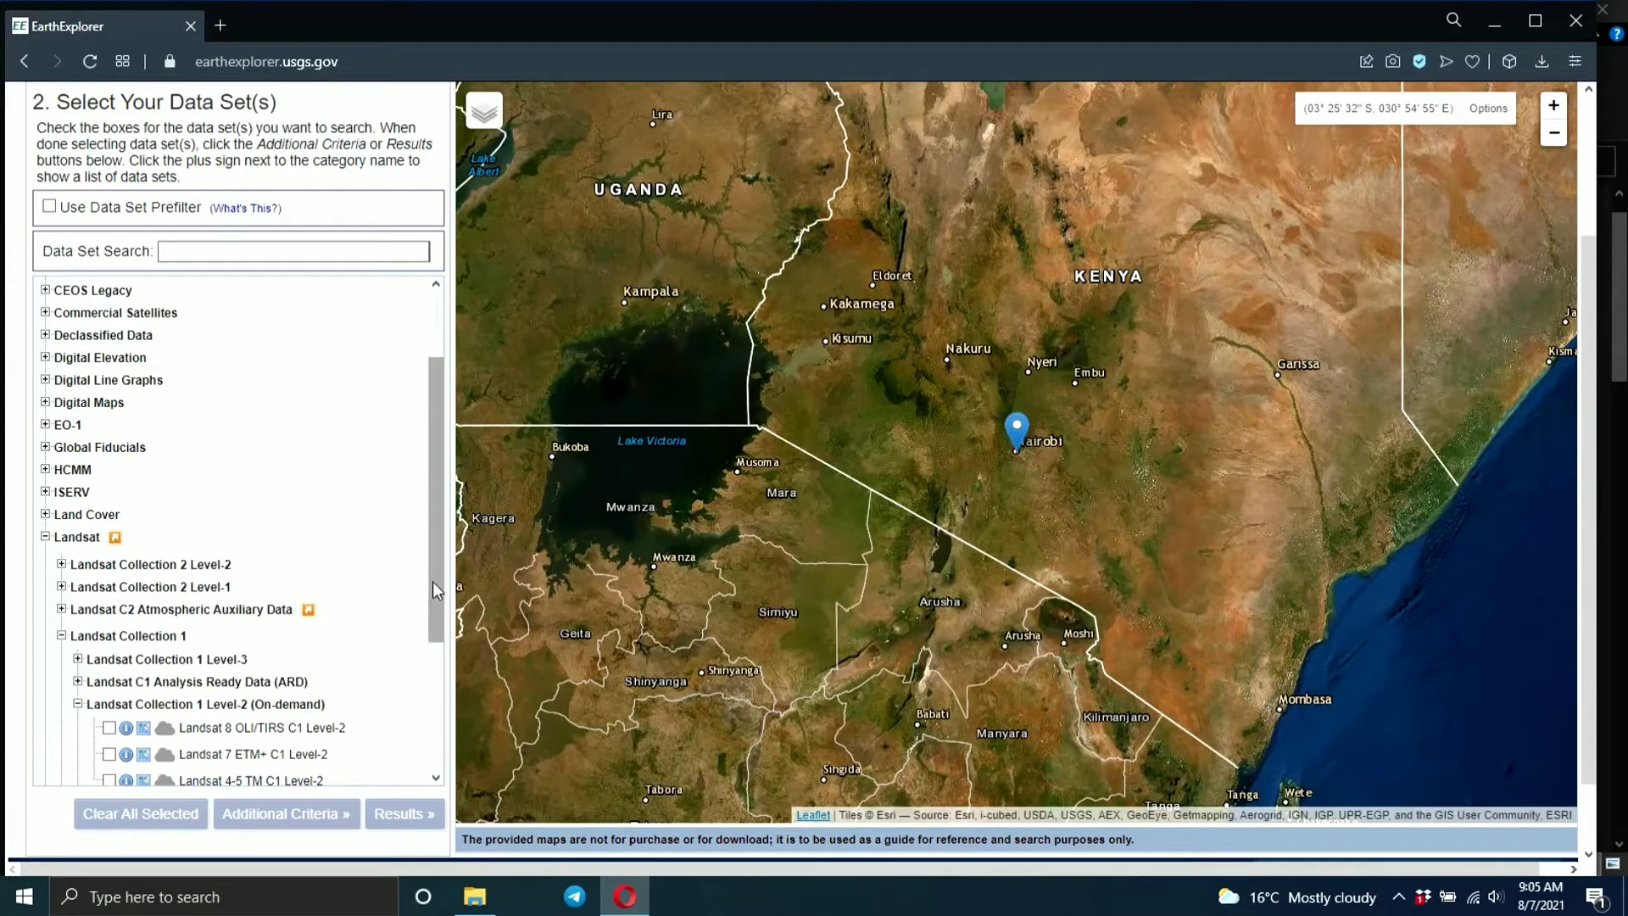
drag(433, 582, 438, 660)
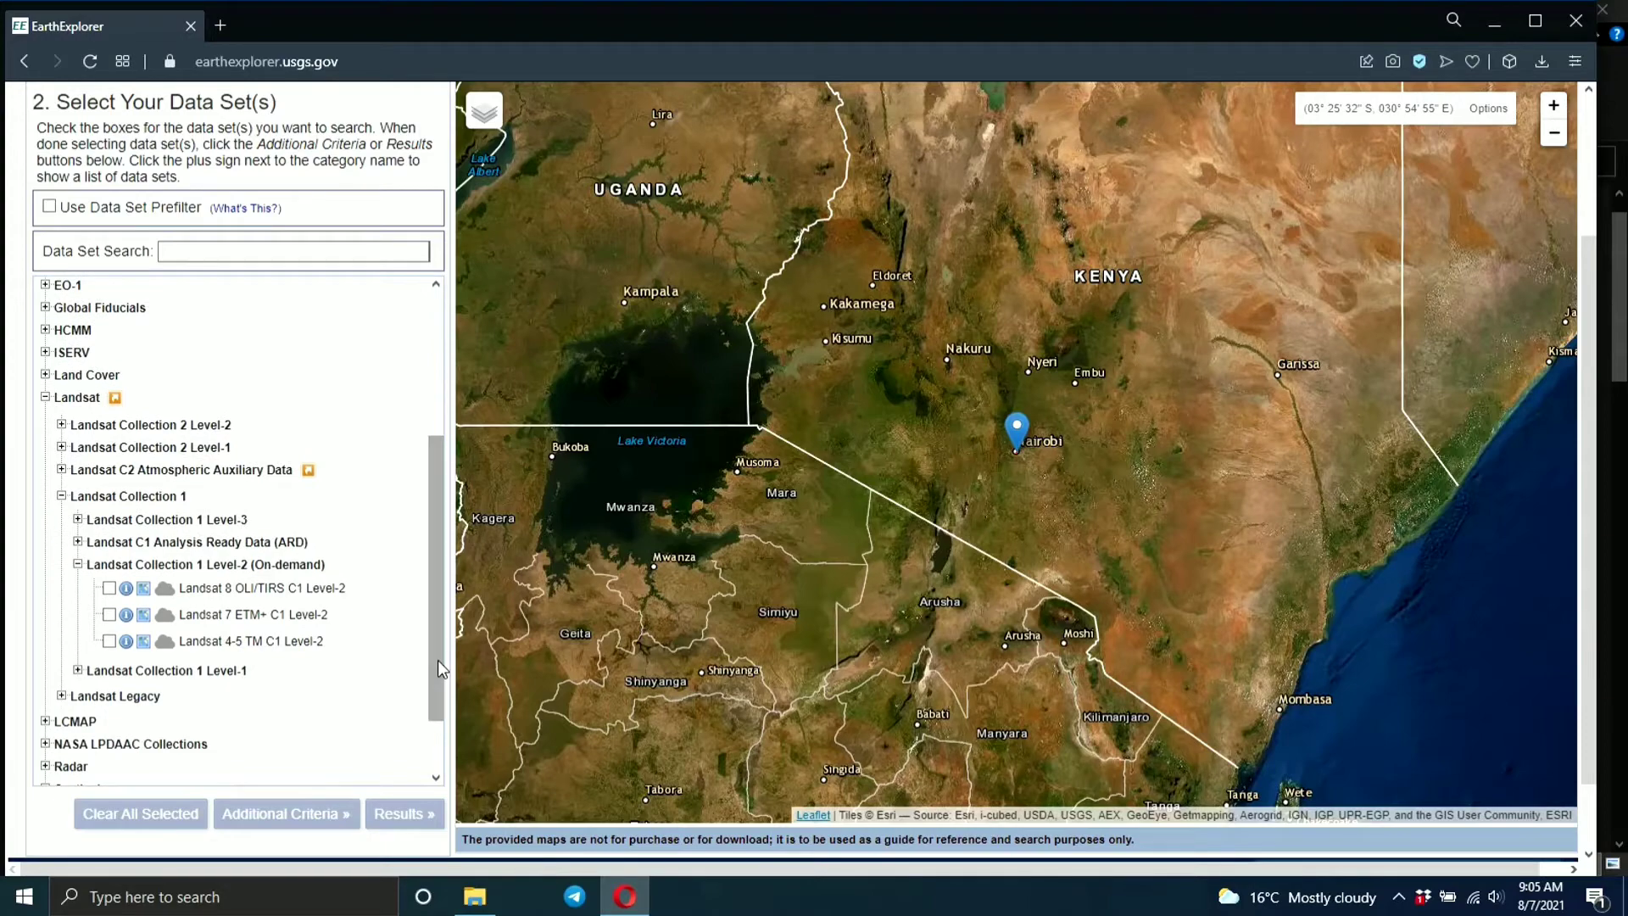
click(109, 616)
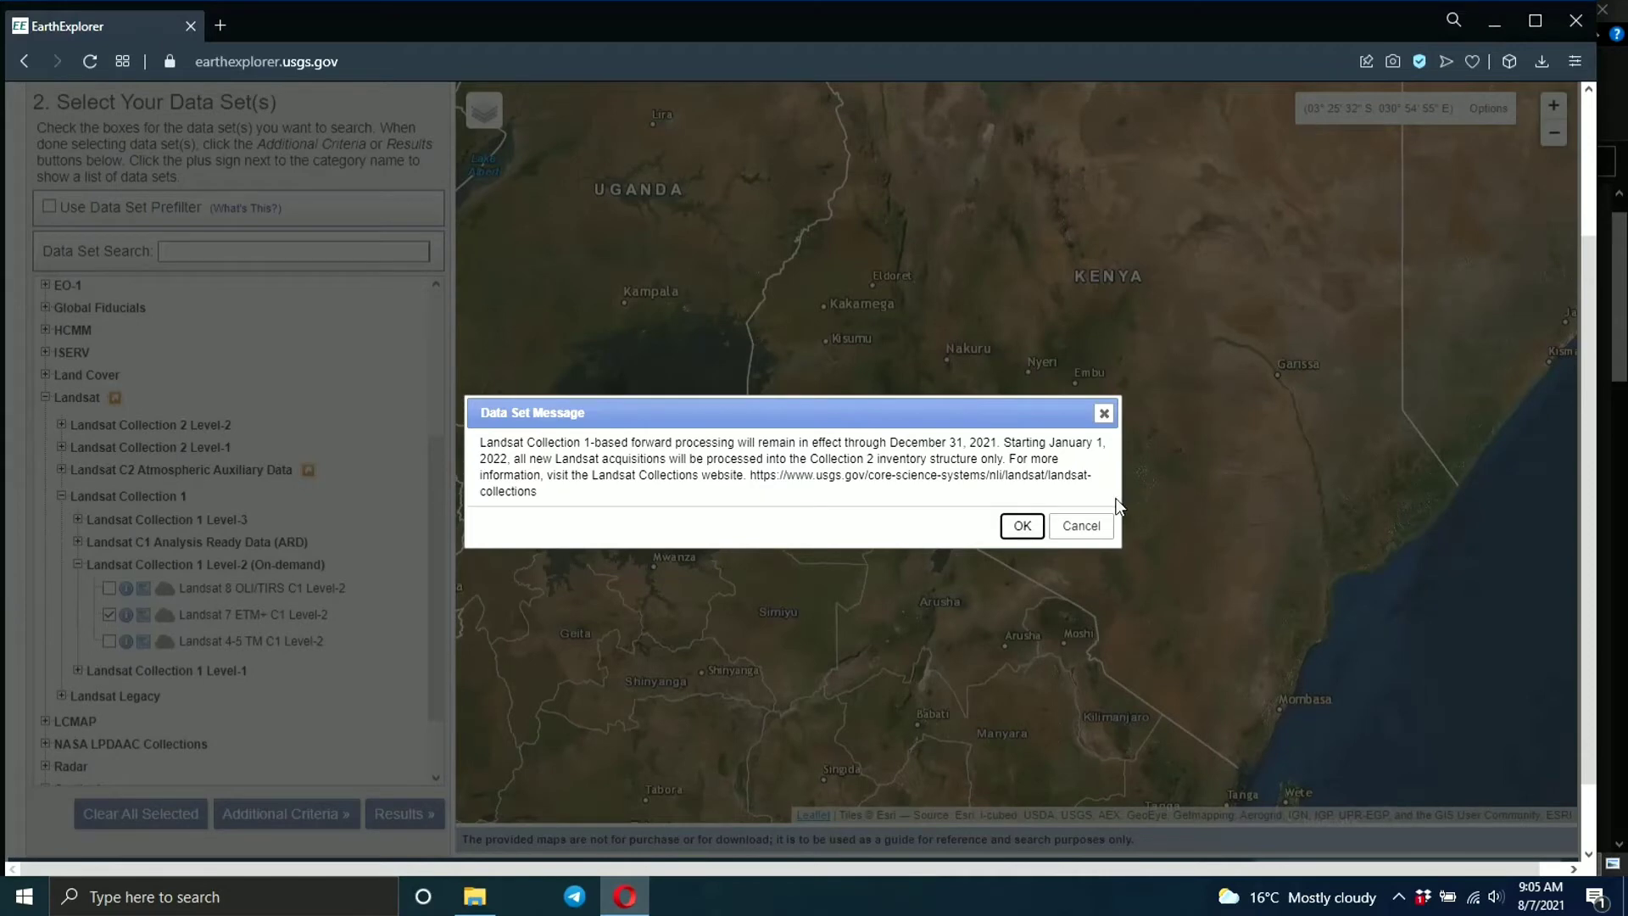
Dismiss the Collection 1 notice, tick the two Collection 2 Level-2 datasets, then open Additional Criteria
click(1022, 527)
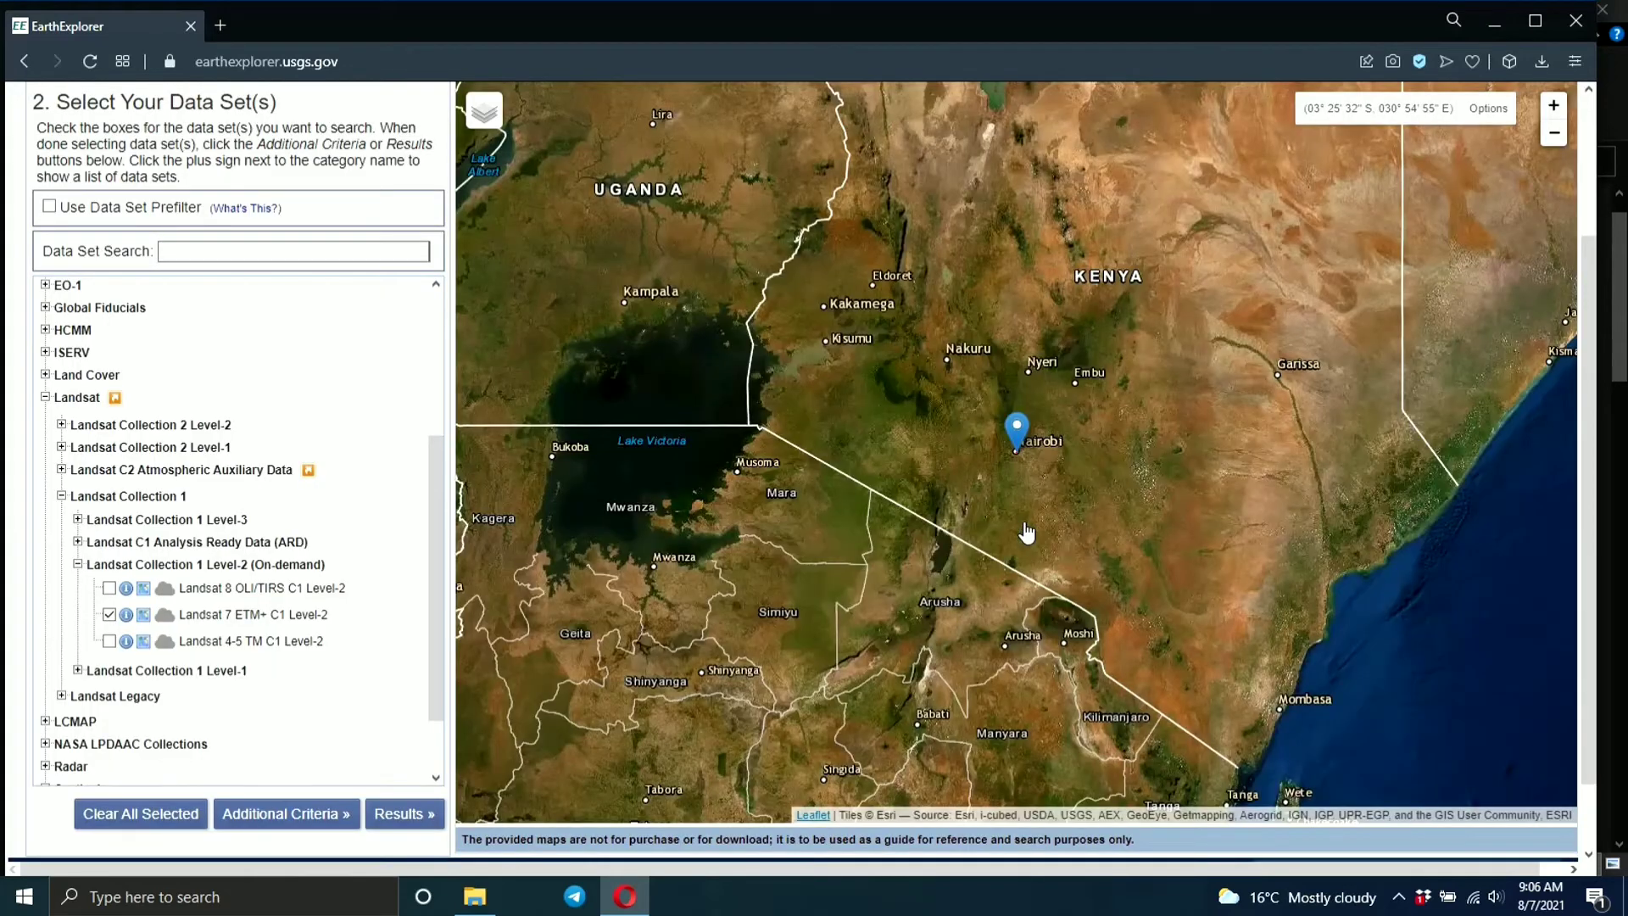
click(61, 425)
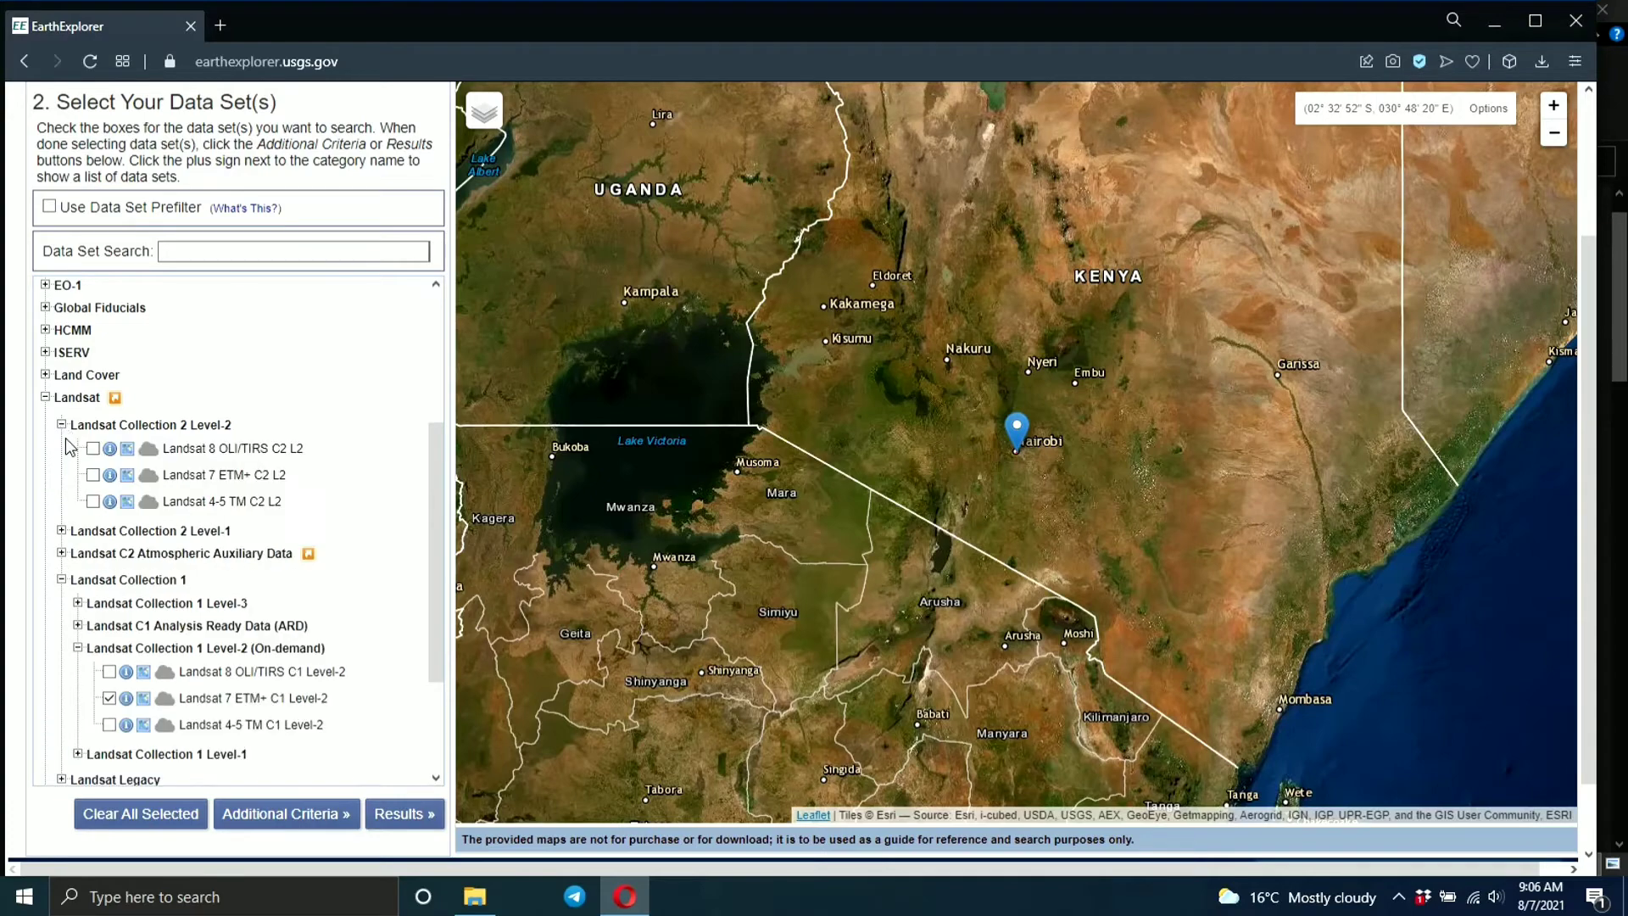
click(94, 475)
click(94, 502)
drag(436, 582, 442, 699)
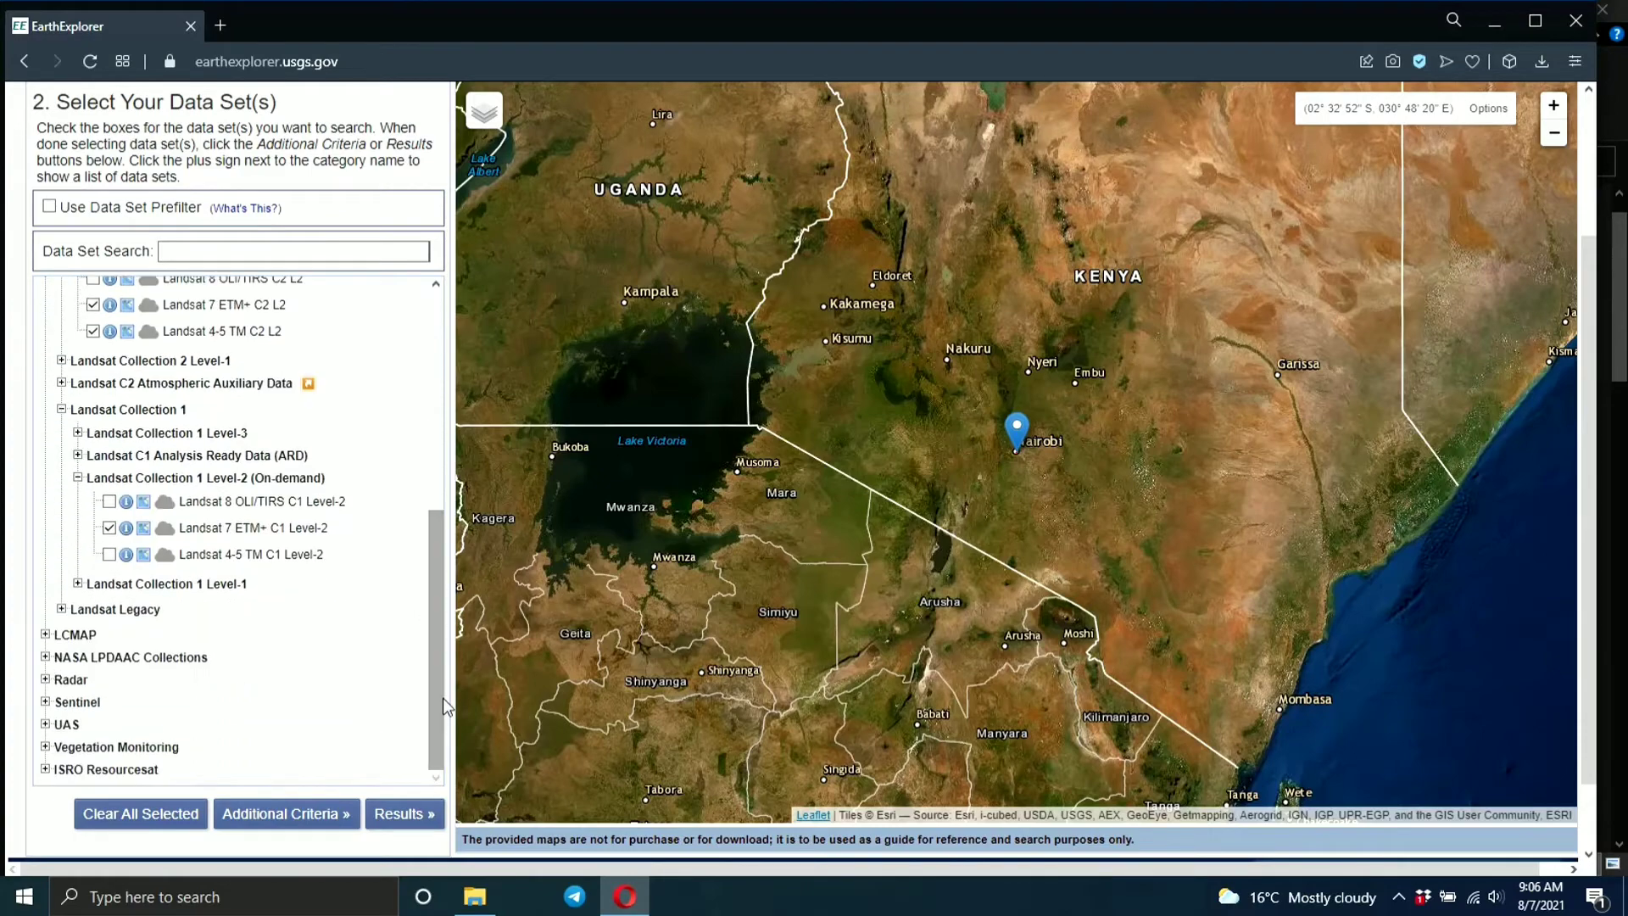
click(244, 815)
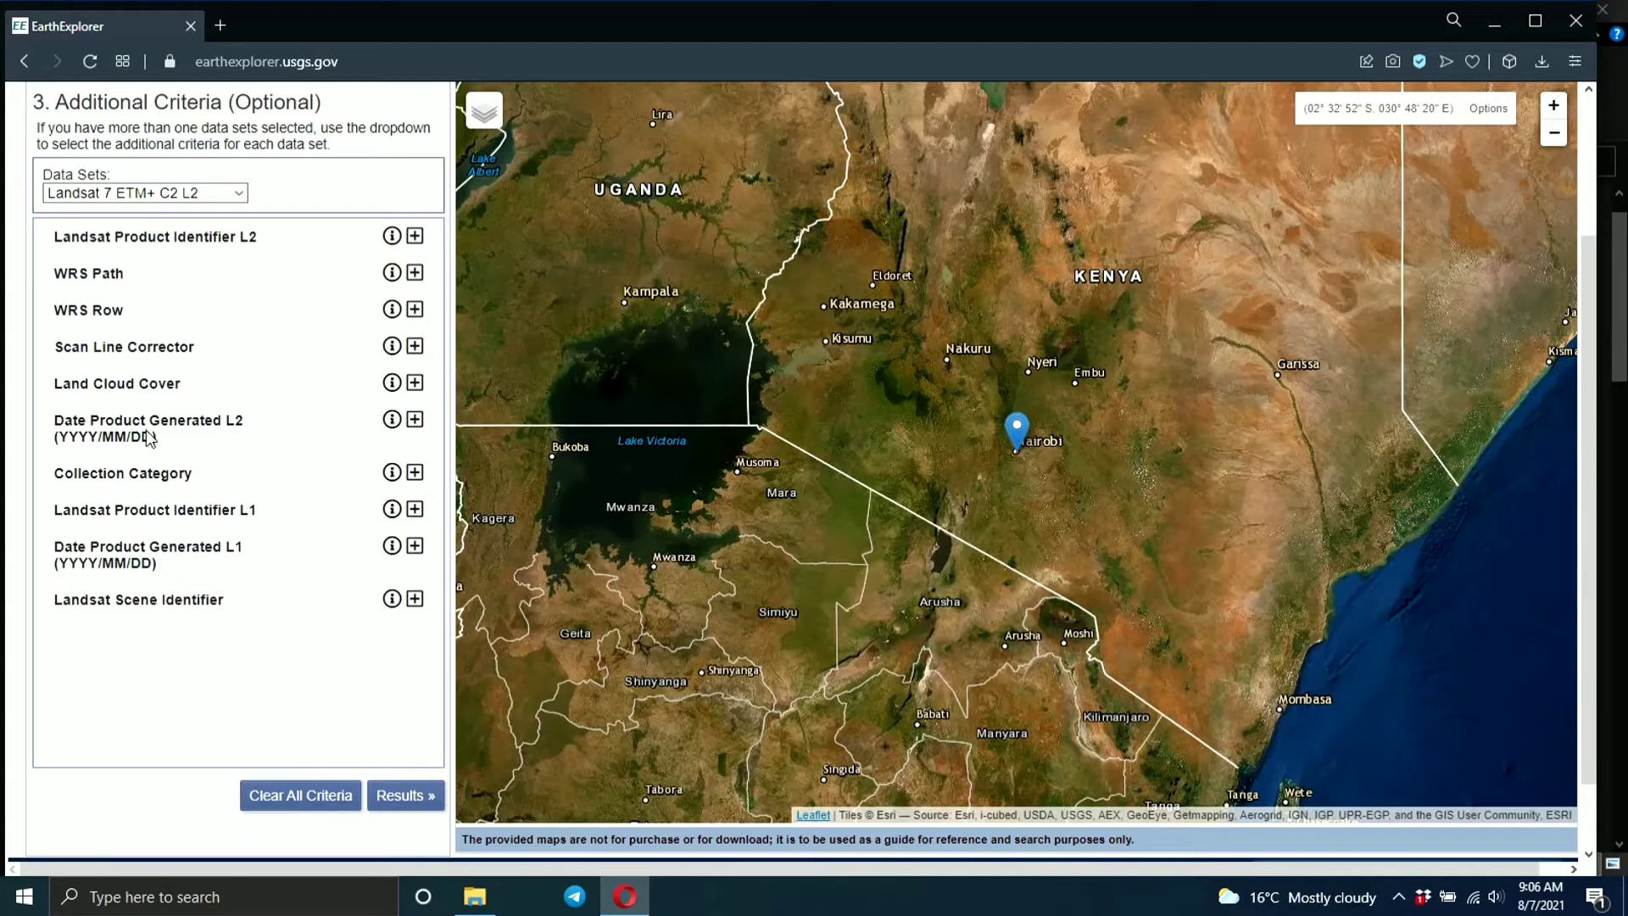
Add three Land Cloud Cover range rows, remove all three, then show the Results
click(414, 384)
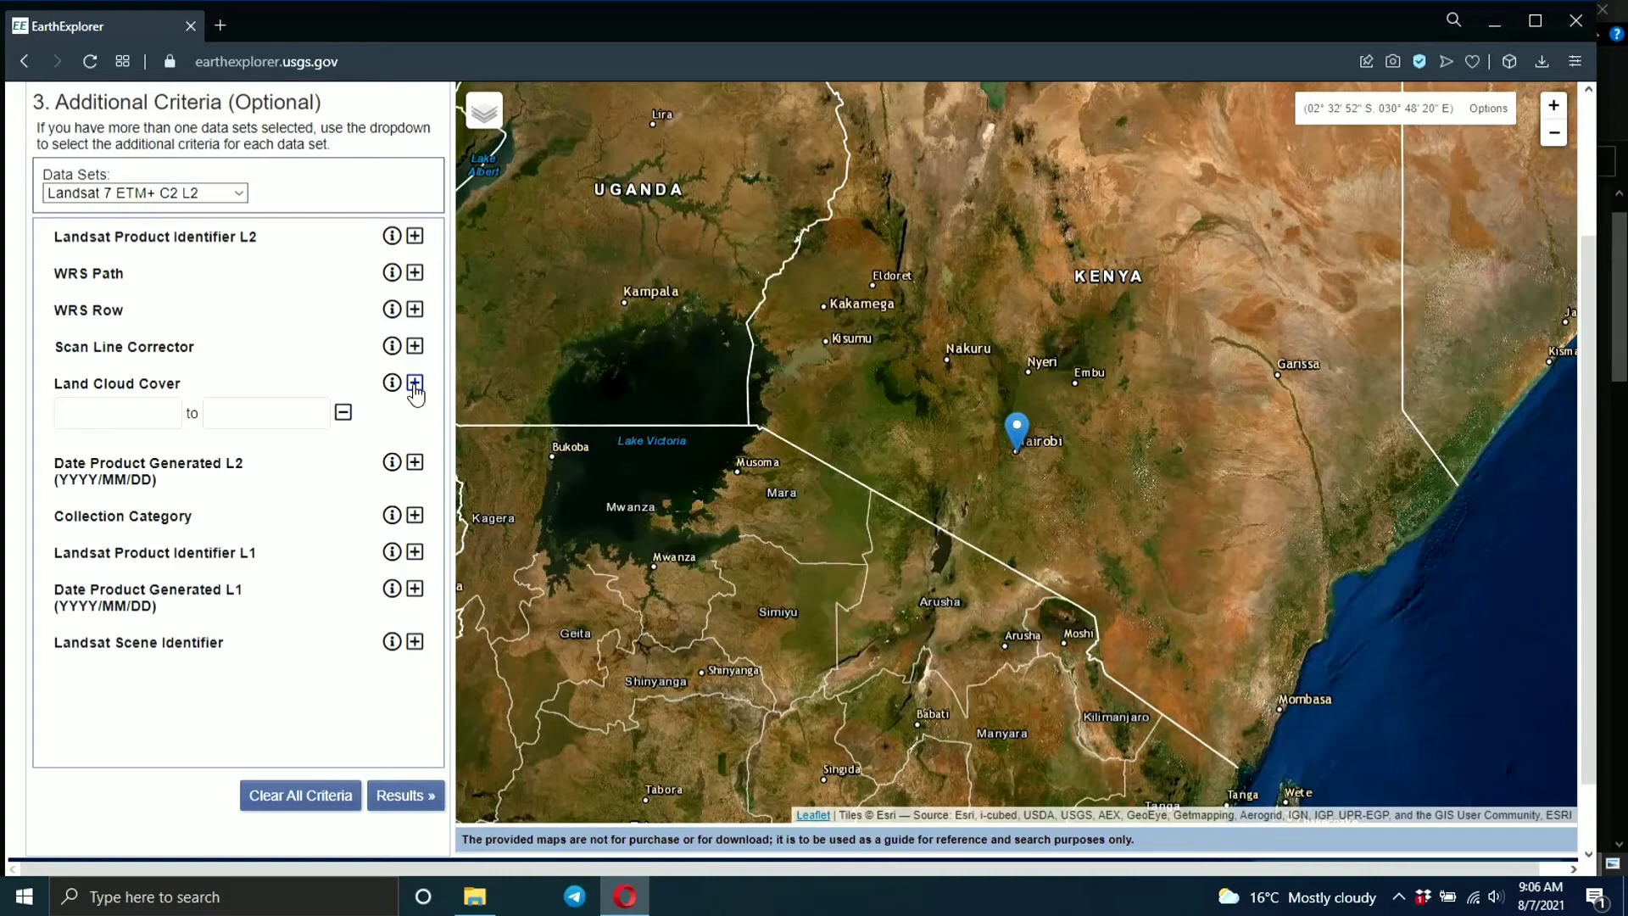
click(415, 384)
click(414, 386)
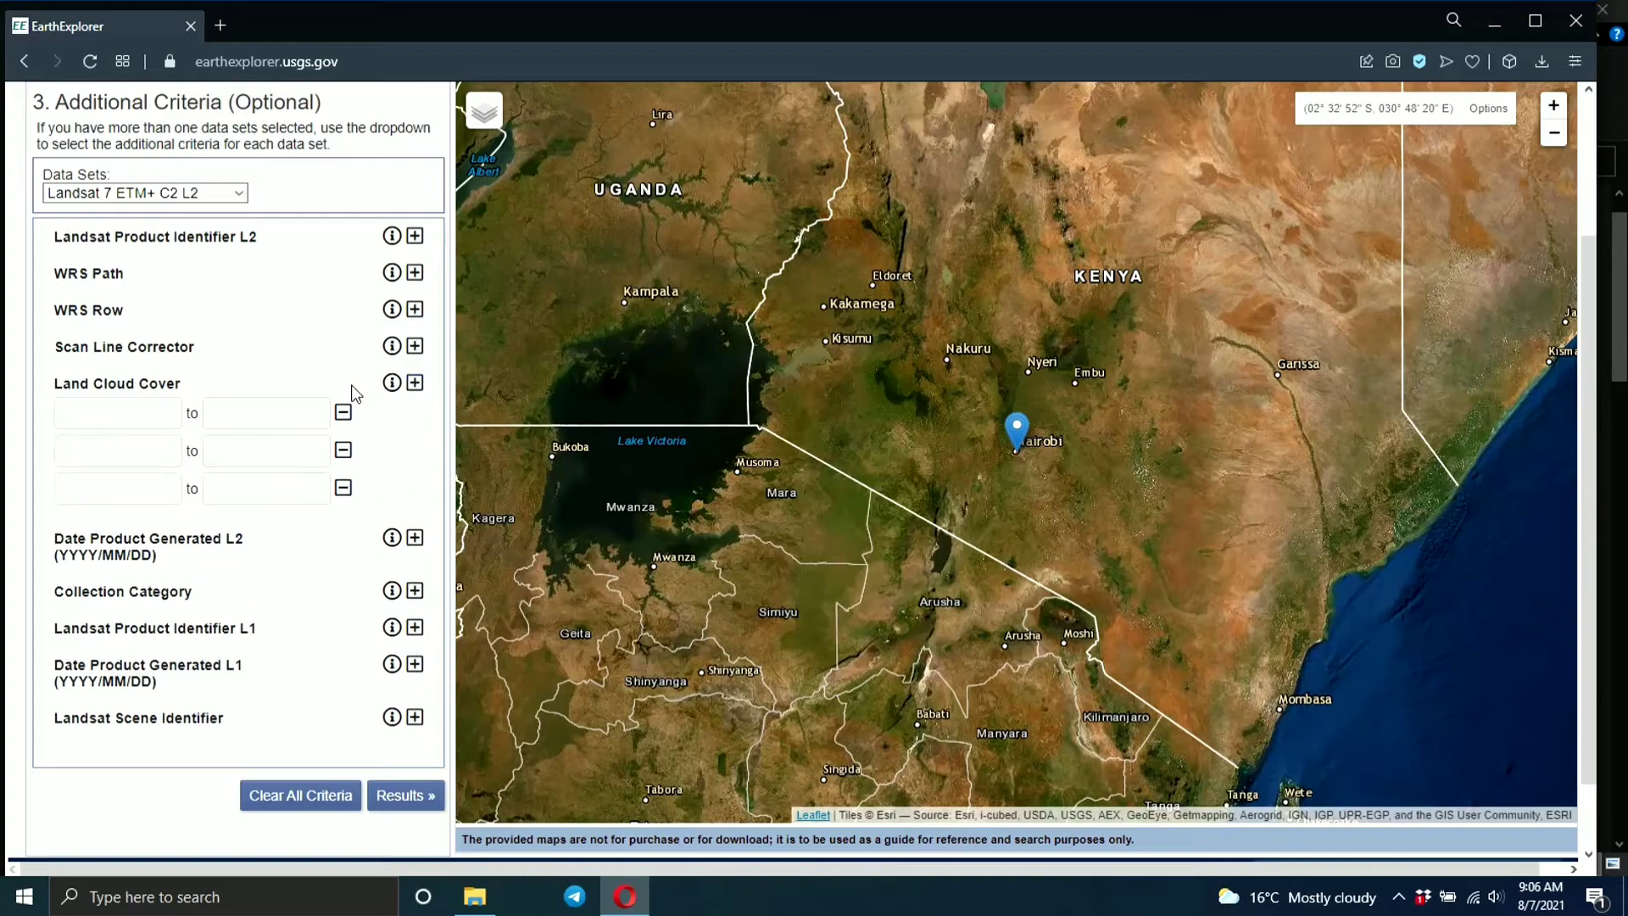
click(343, 414)
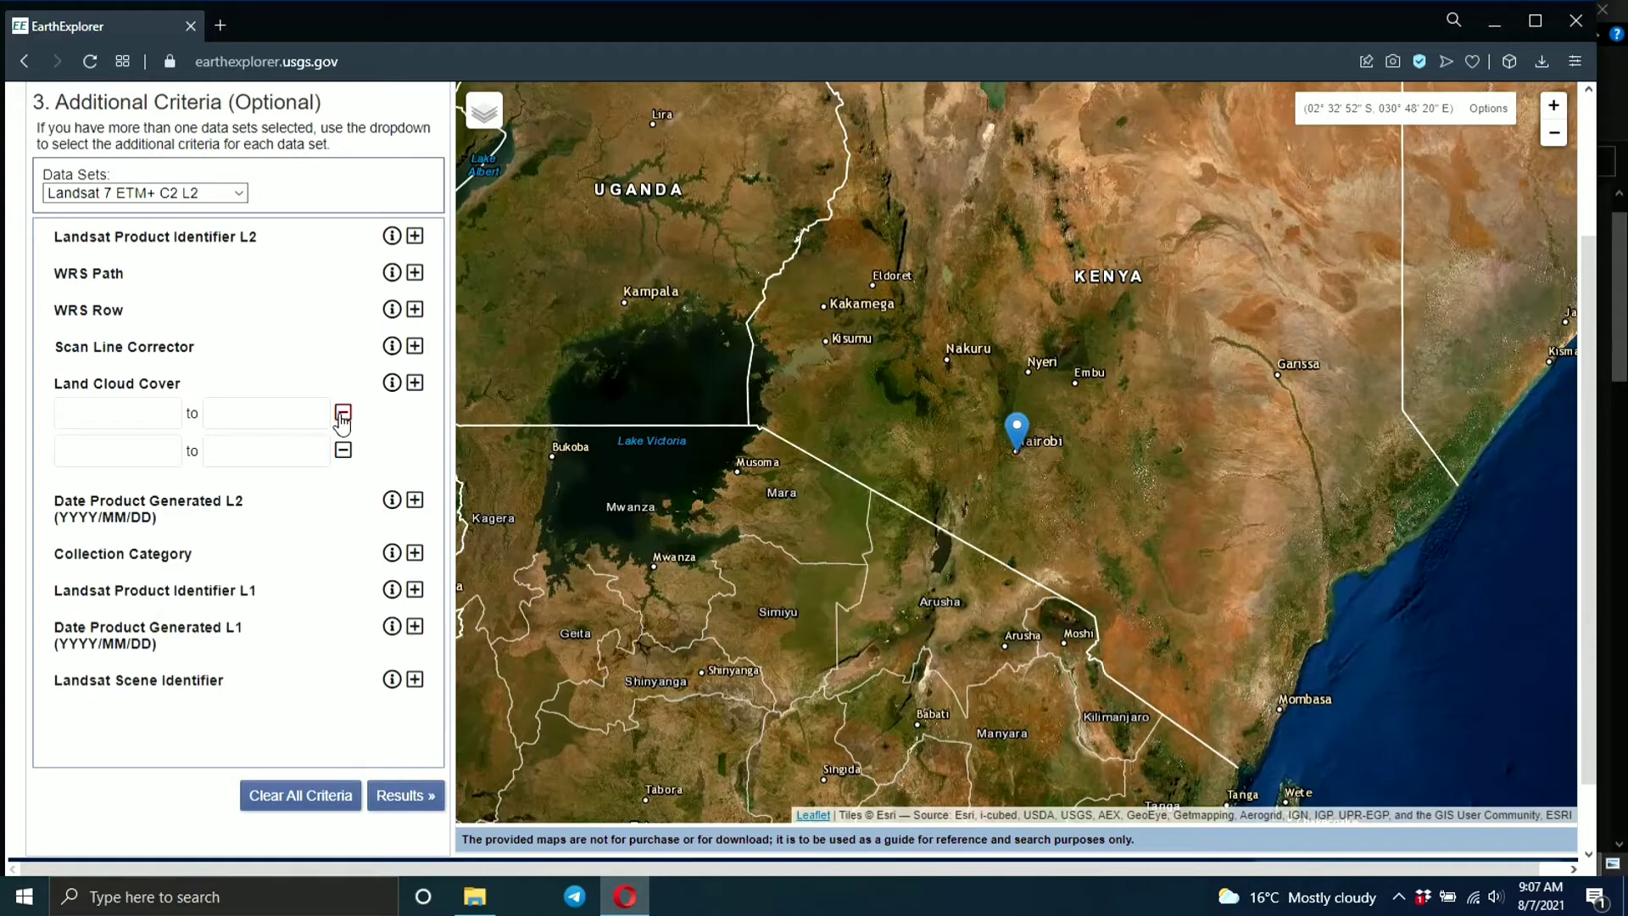
click(343, 415)
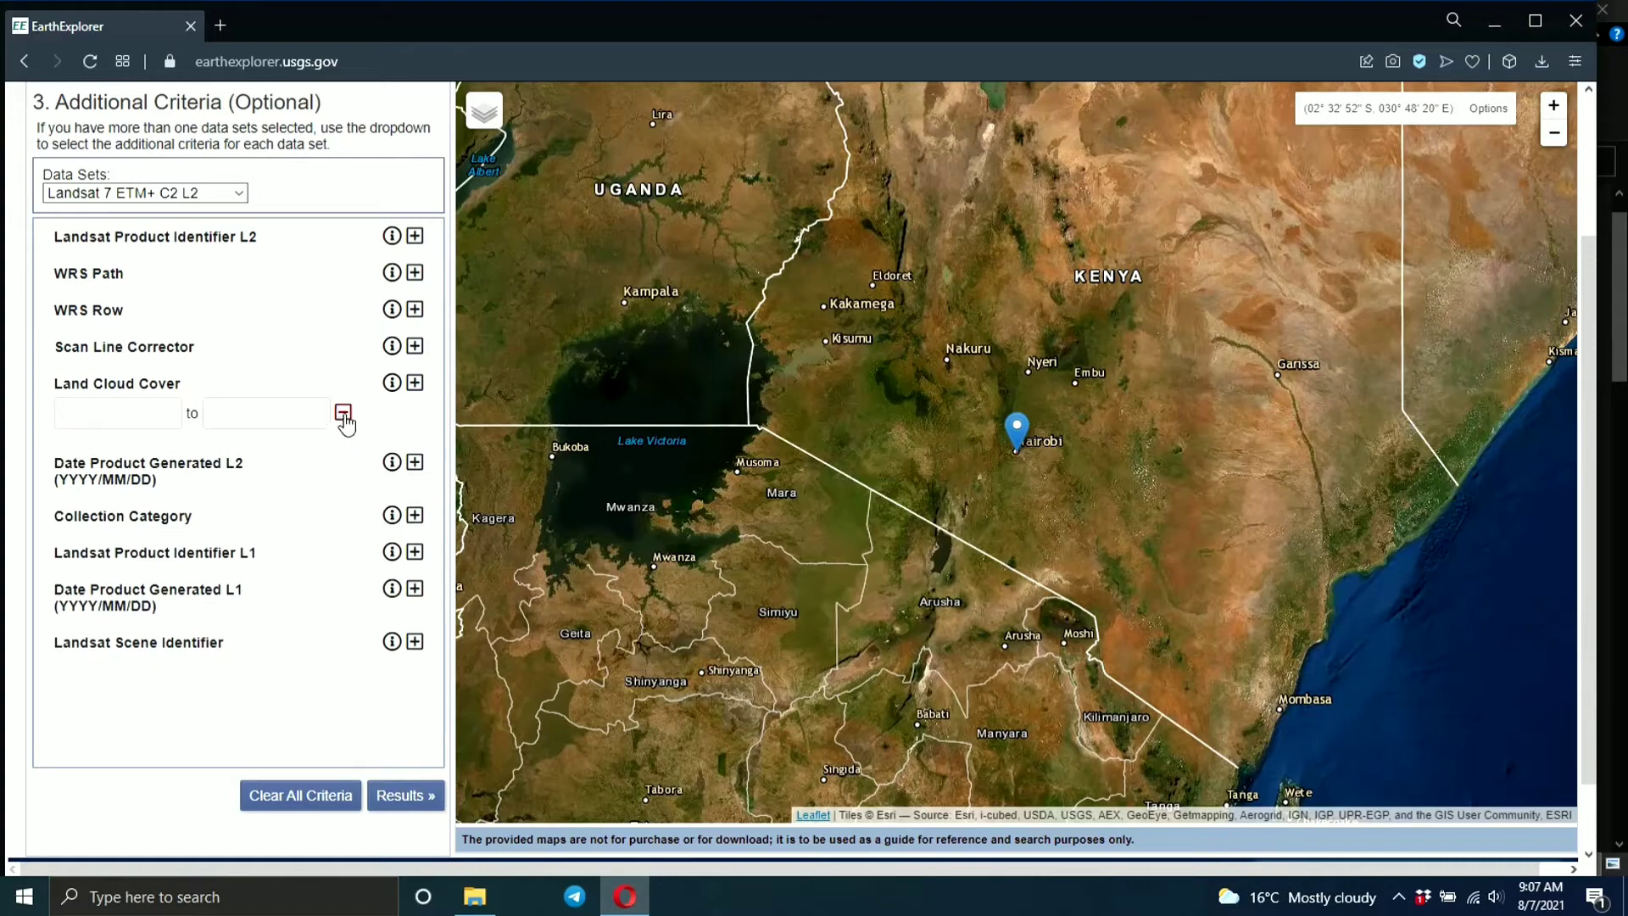
click(343, 414)
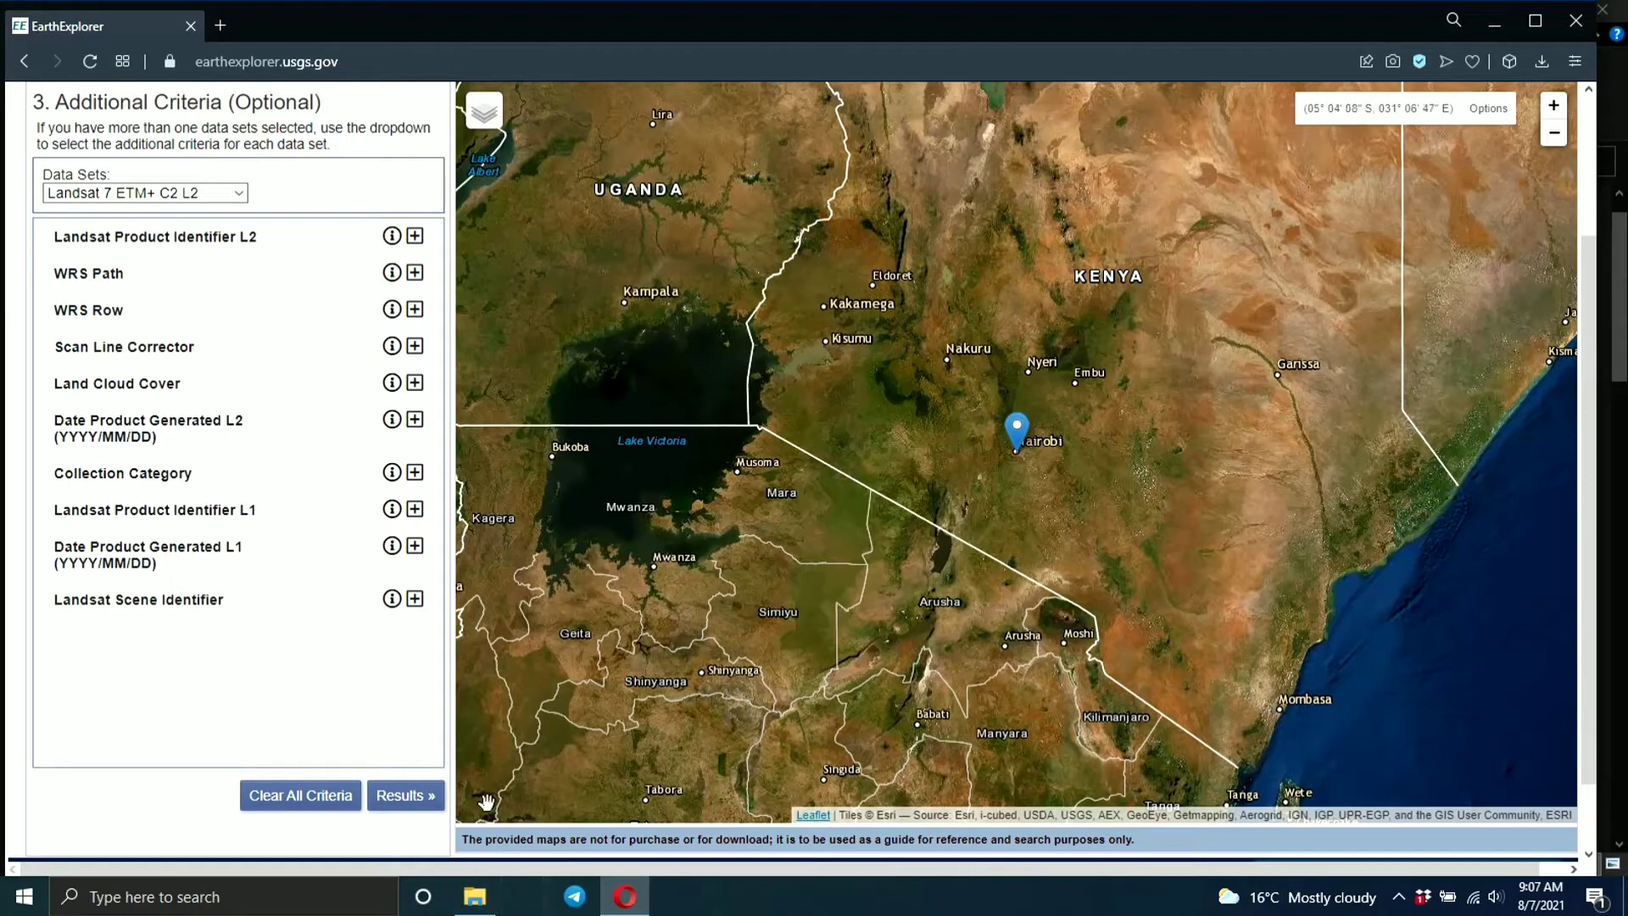
click(416, 794)
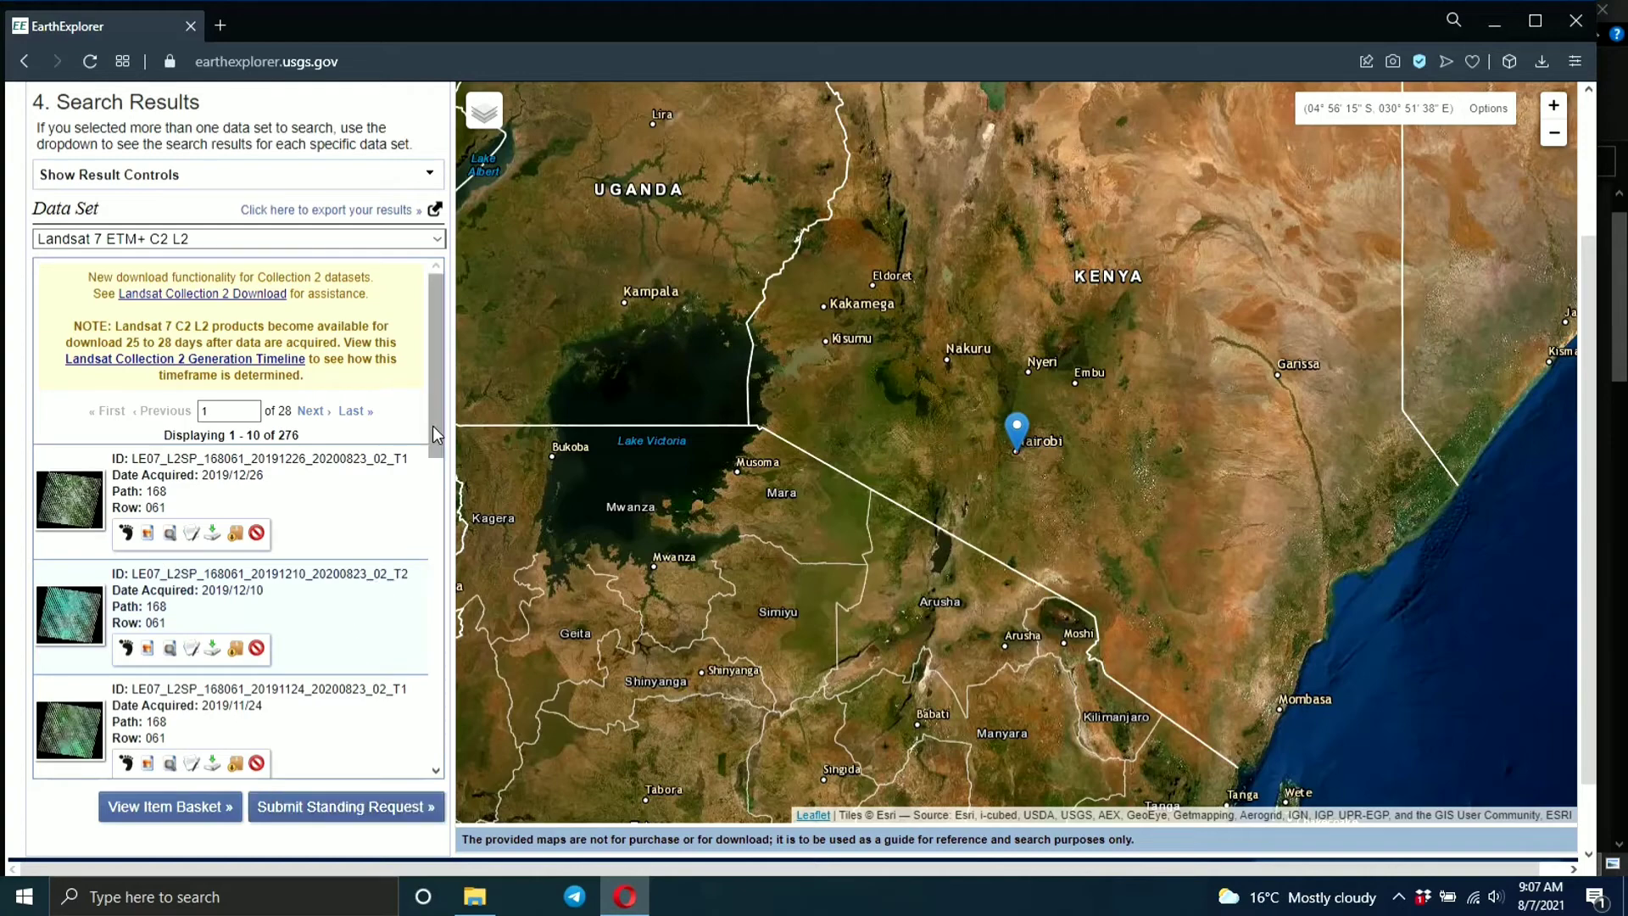
Scroll through the Path 168, Row 061 results, the newest dated 2019/12/26
drag(432, 425, 441, 504)
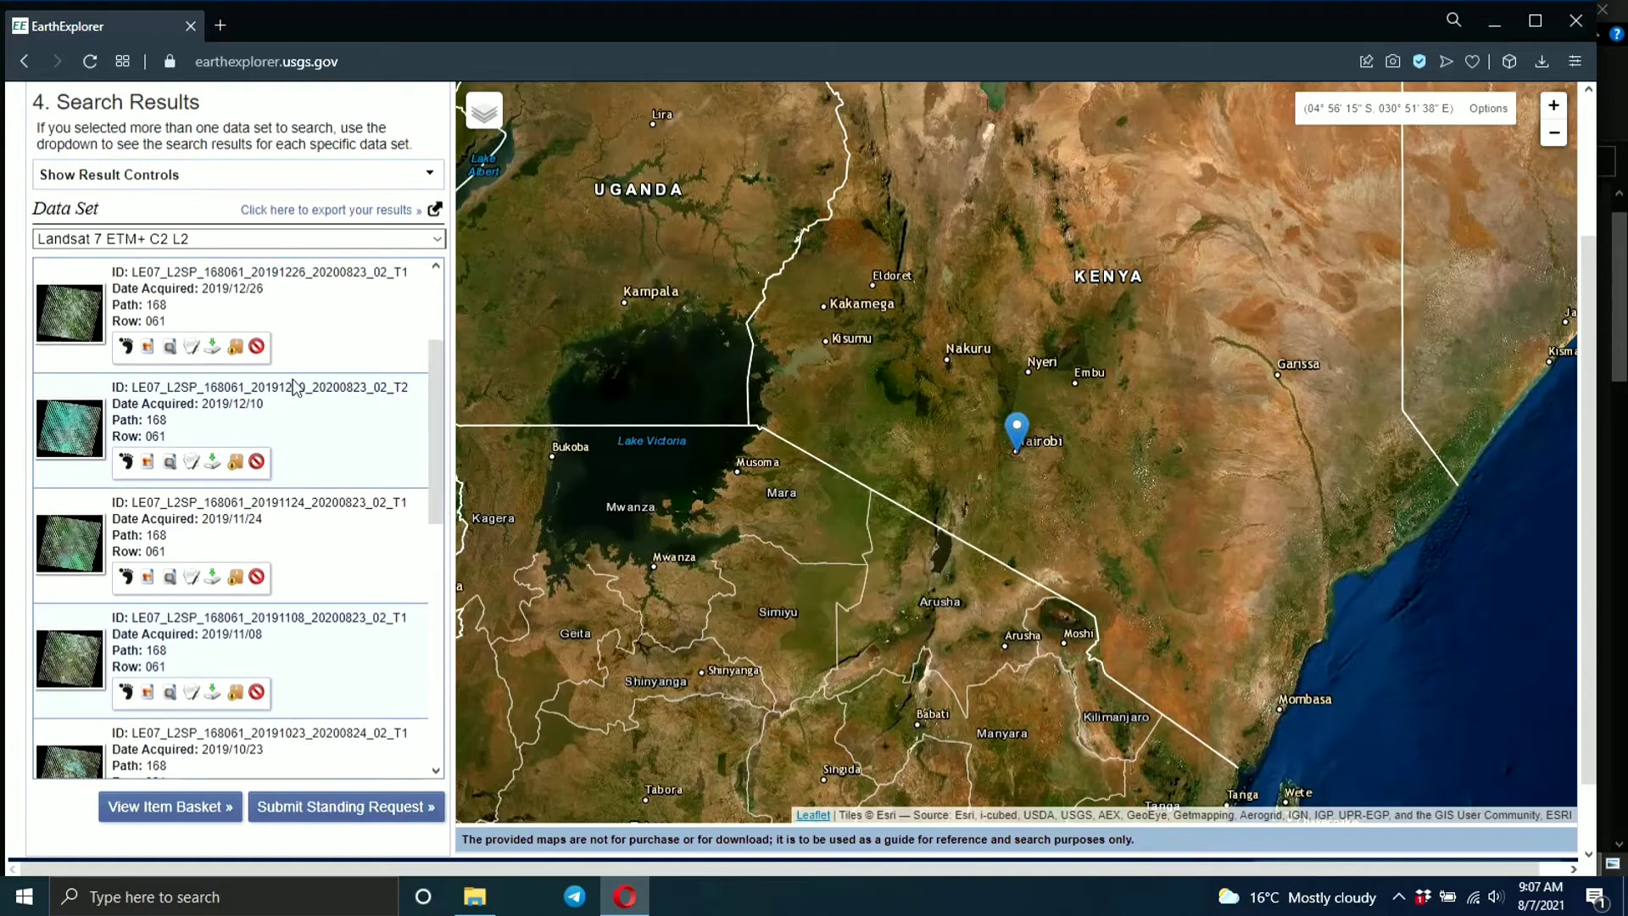
Toggle map footprints for the first three scenes and the 2019/09/05 scene
click(127, 346)
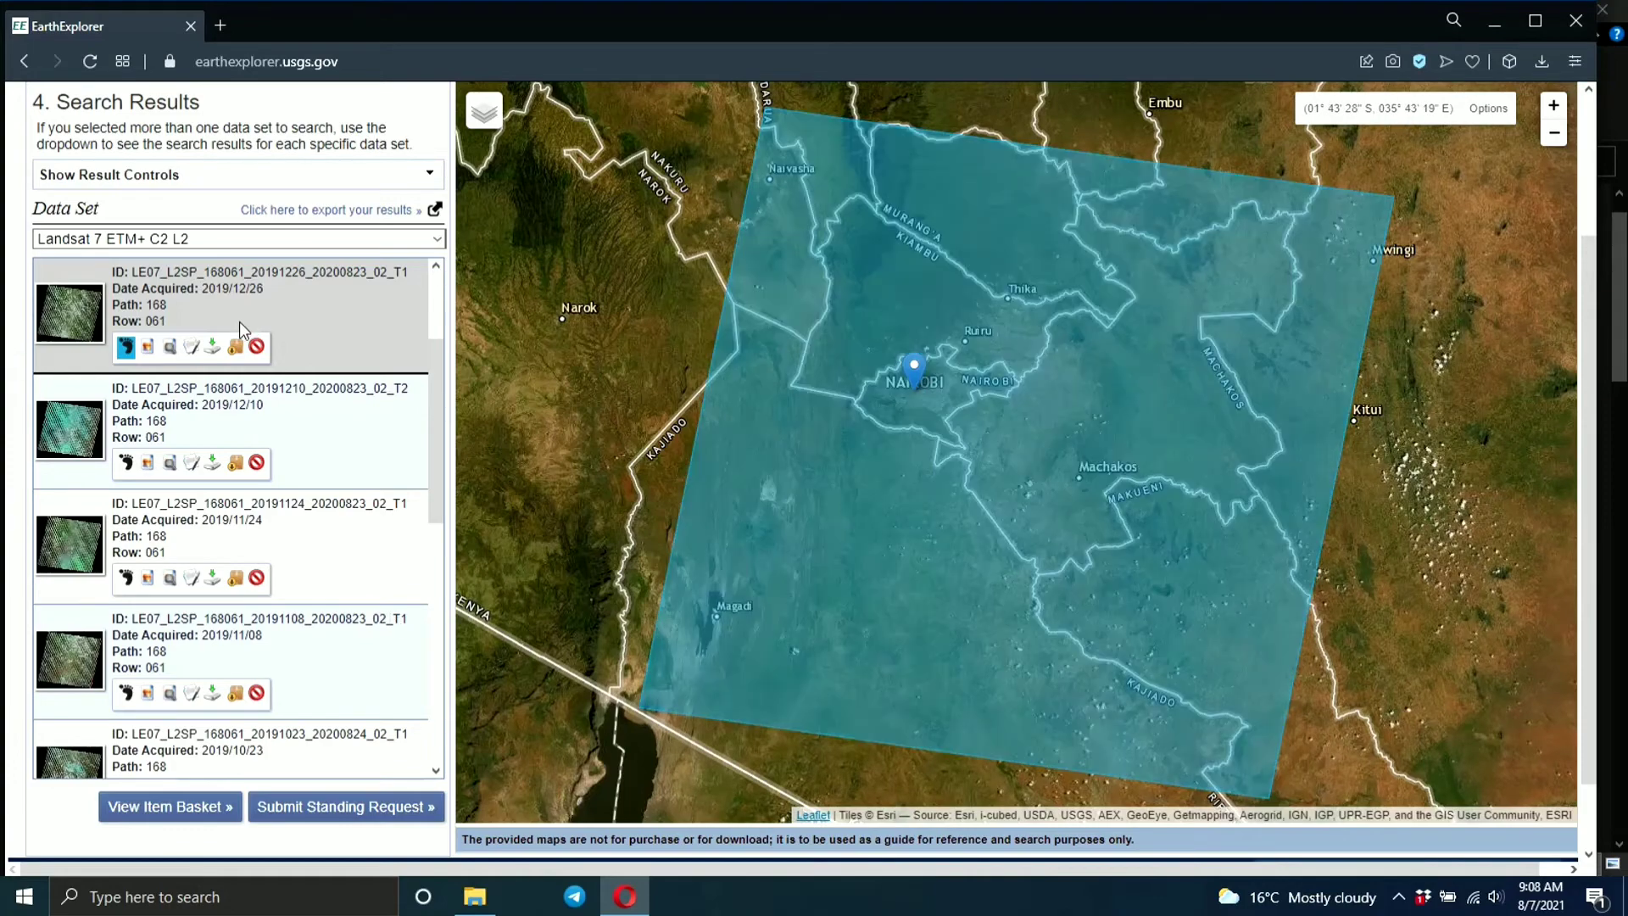
click(125, 347)
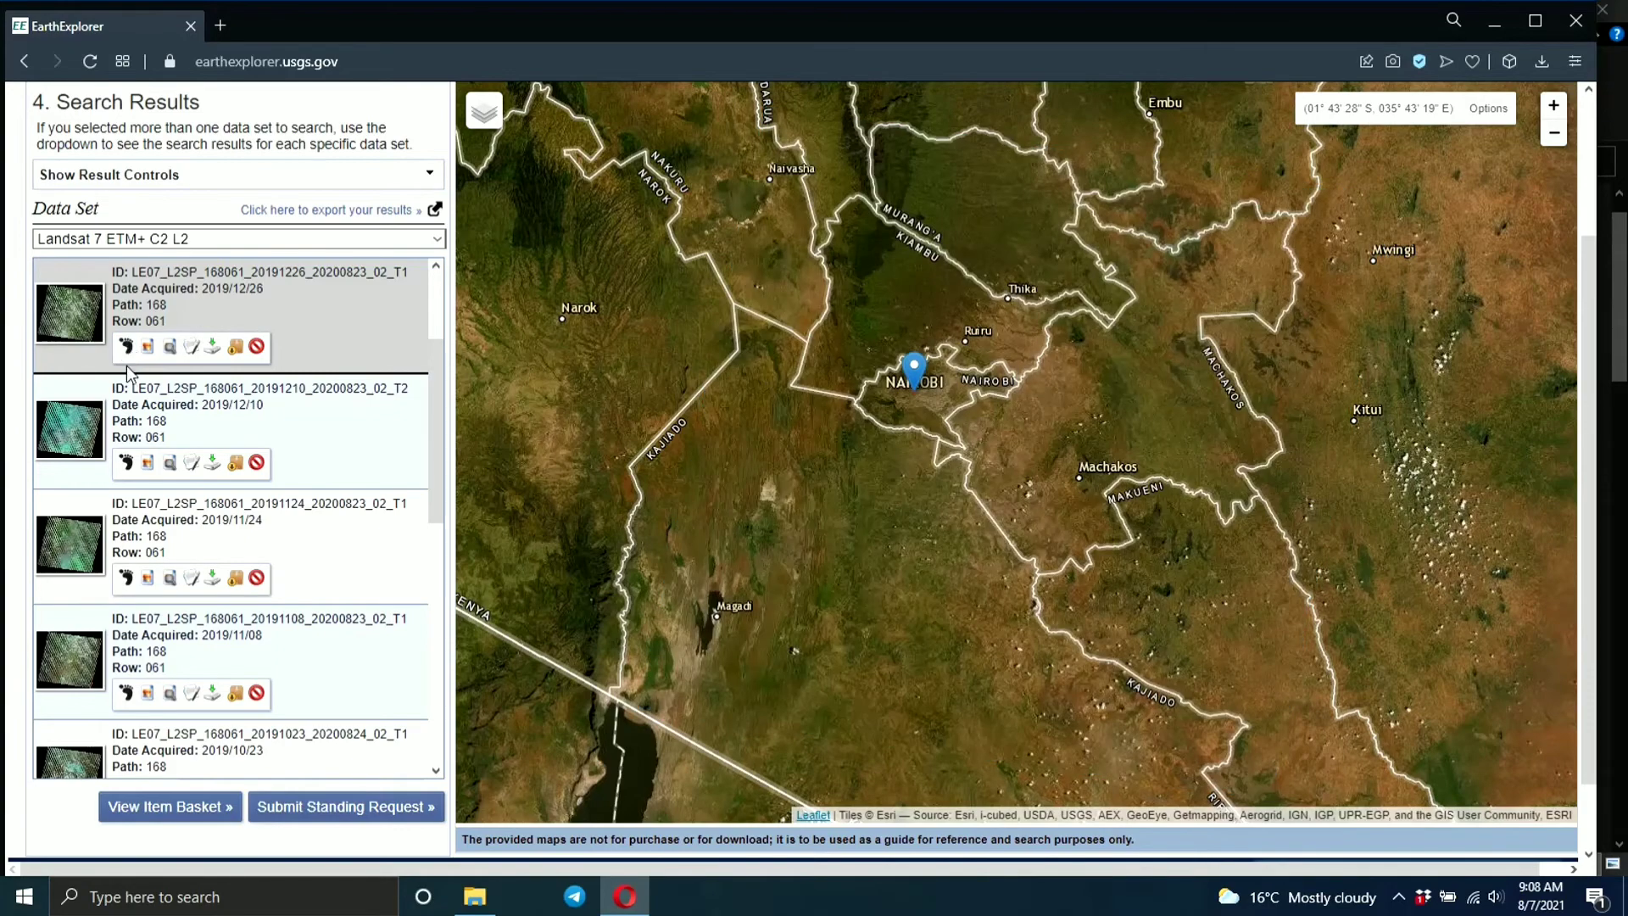
click(126, 463)
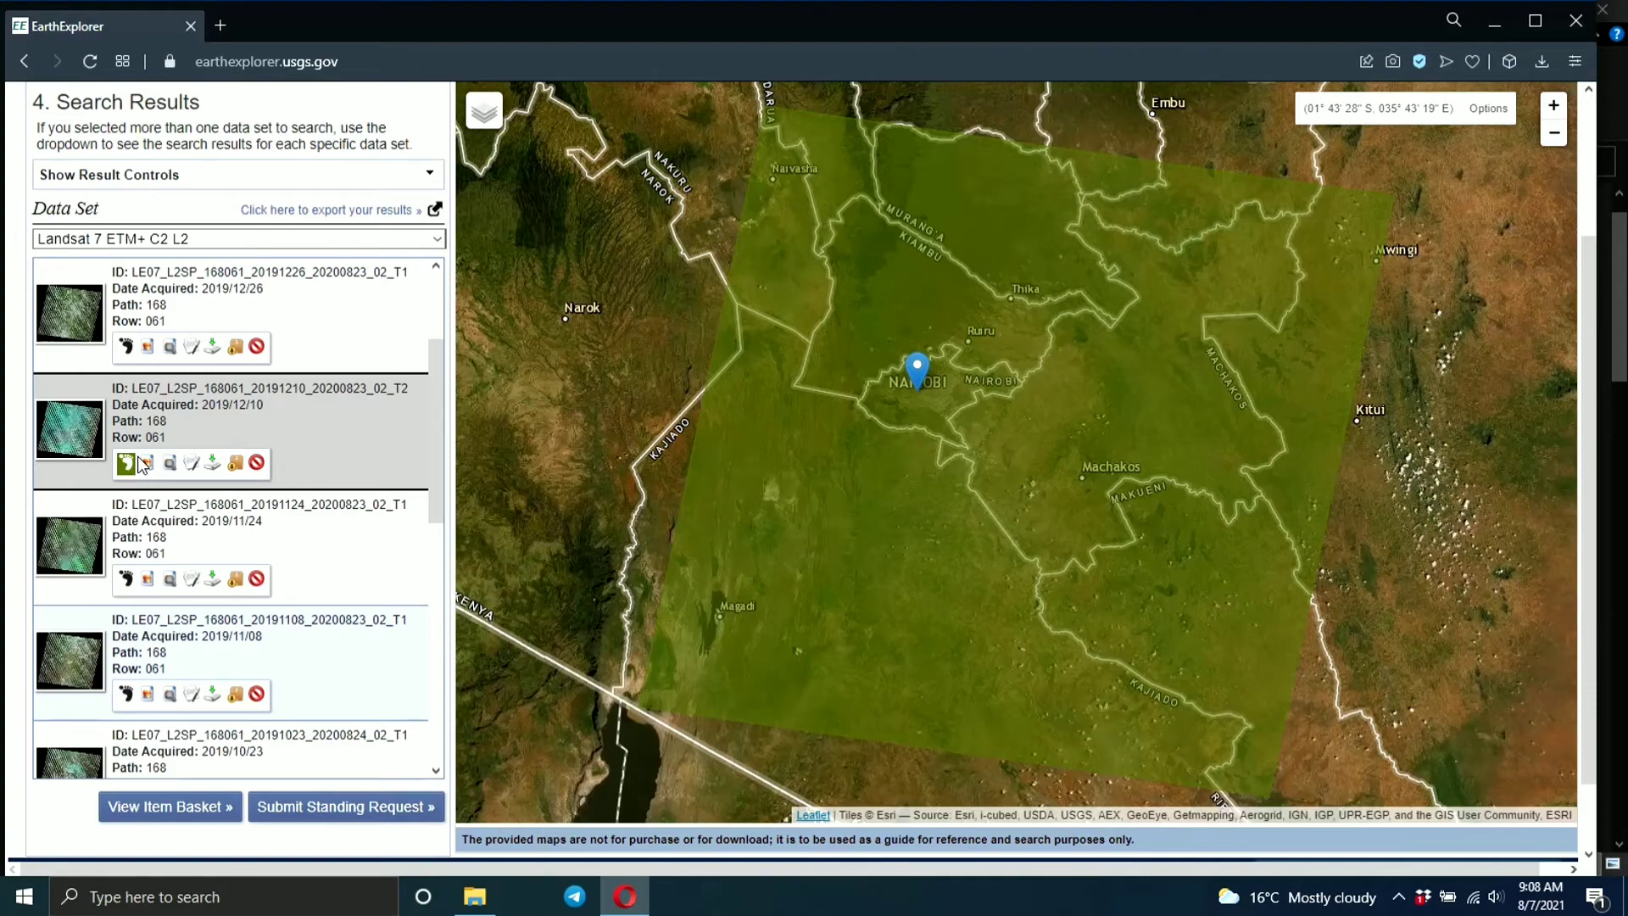
click(129, 465)
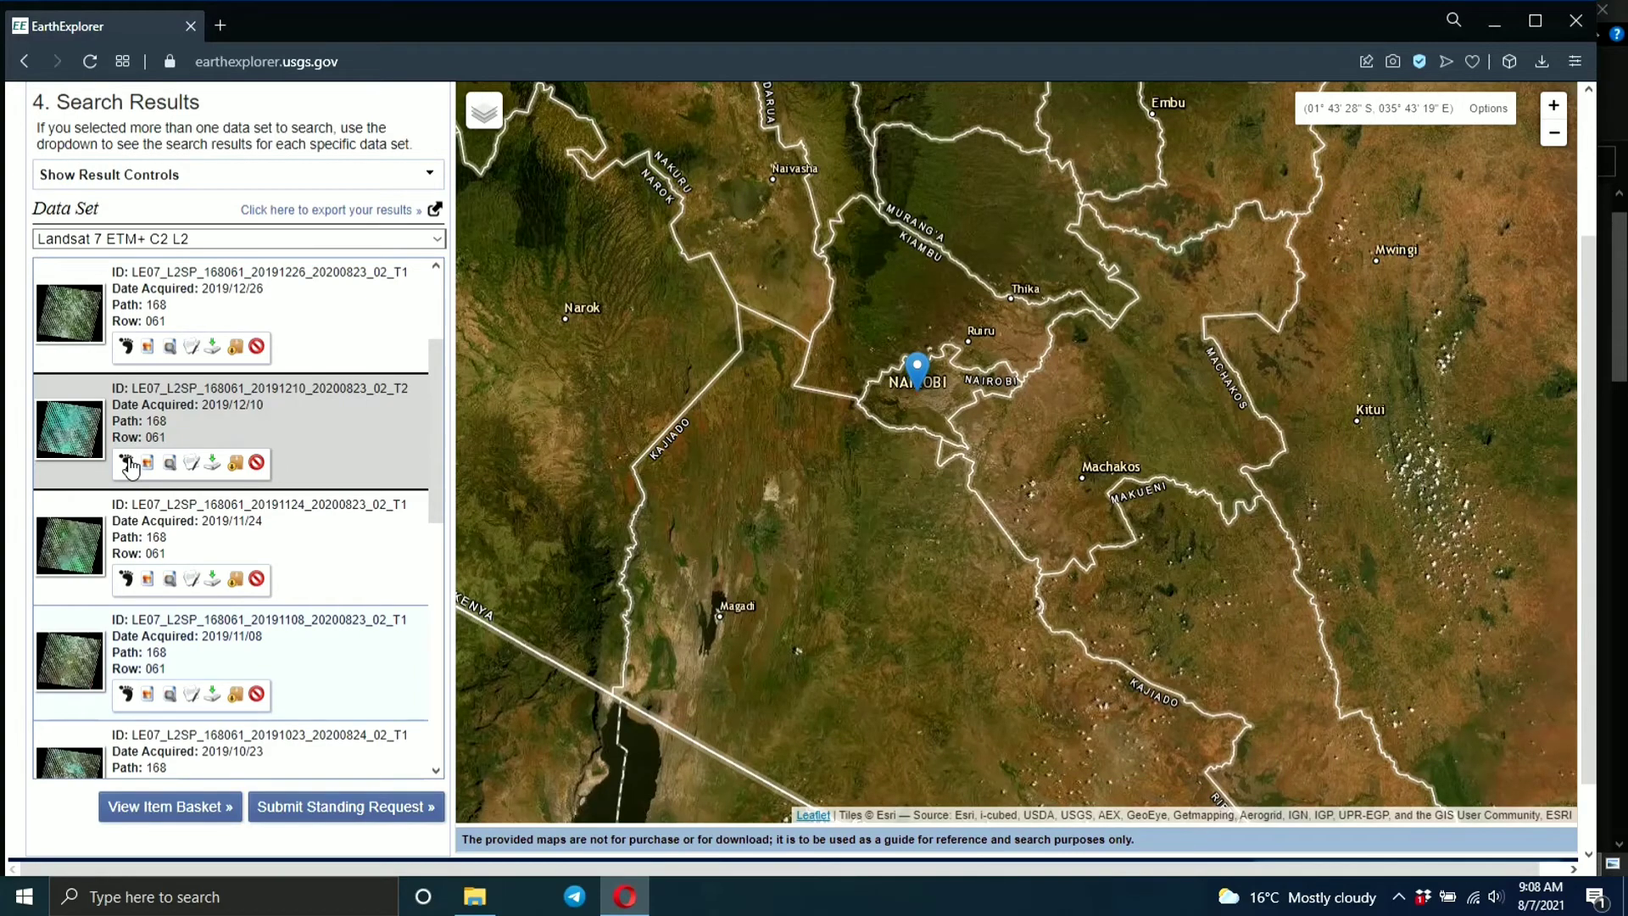
click(126, 579)
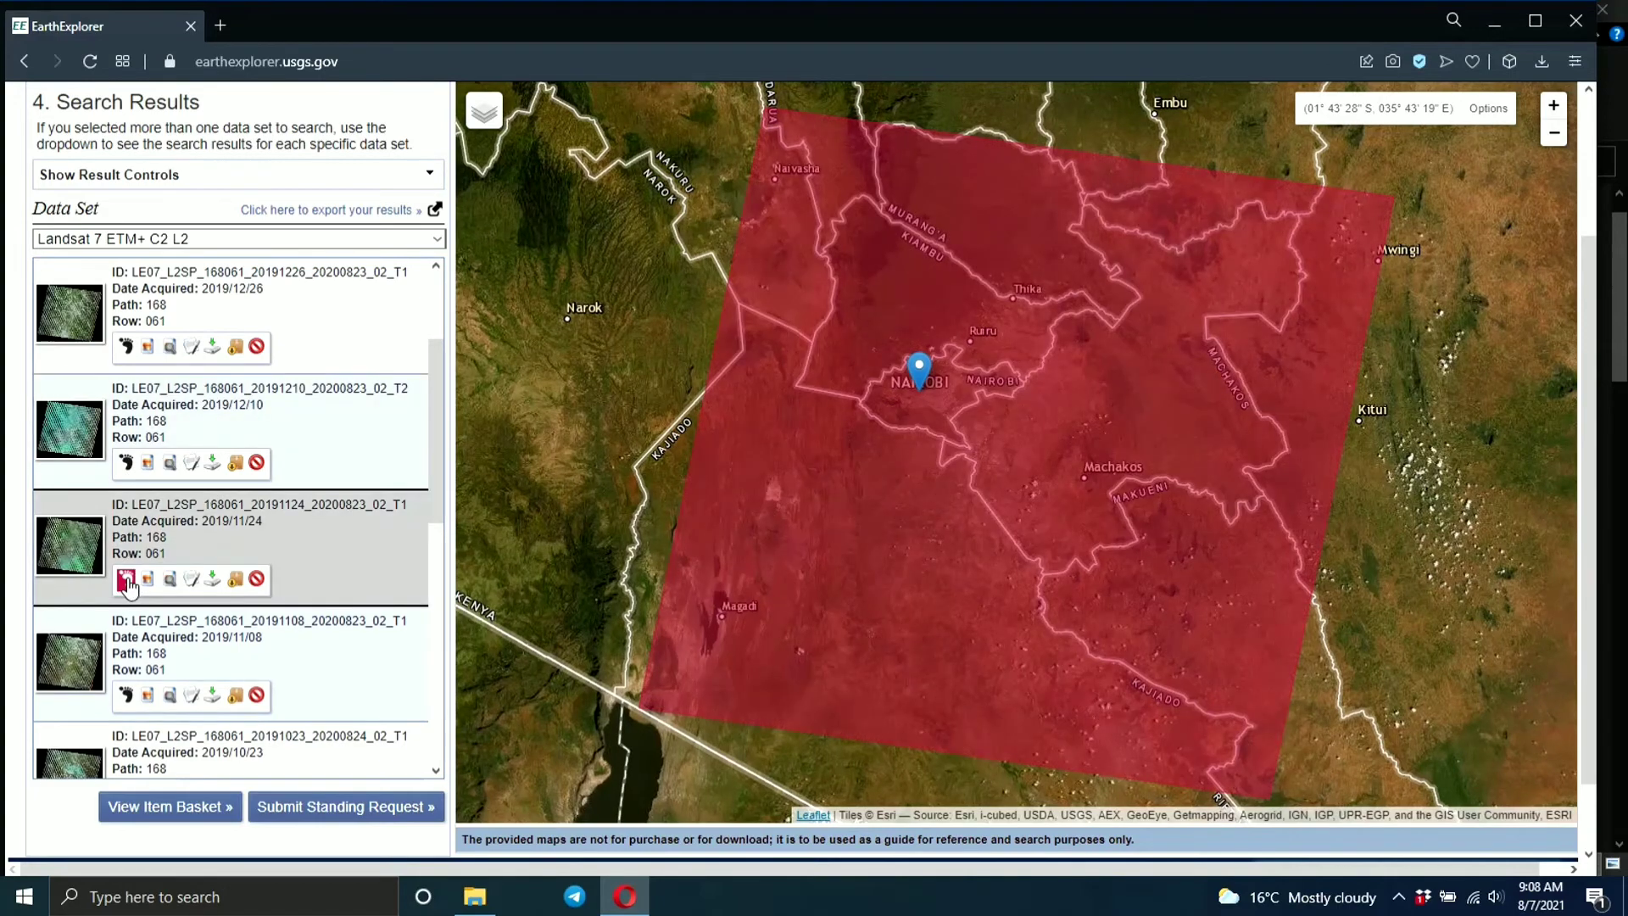
click(126, 581)
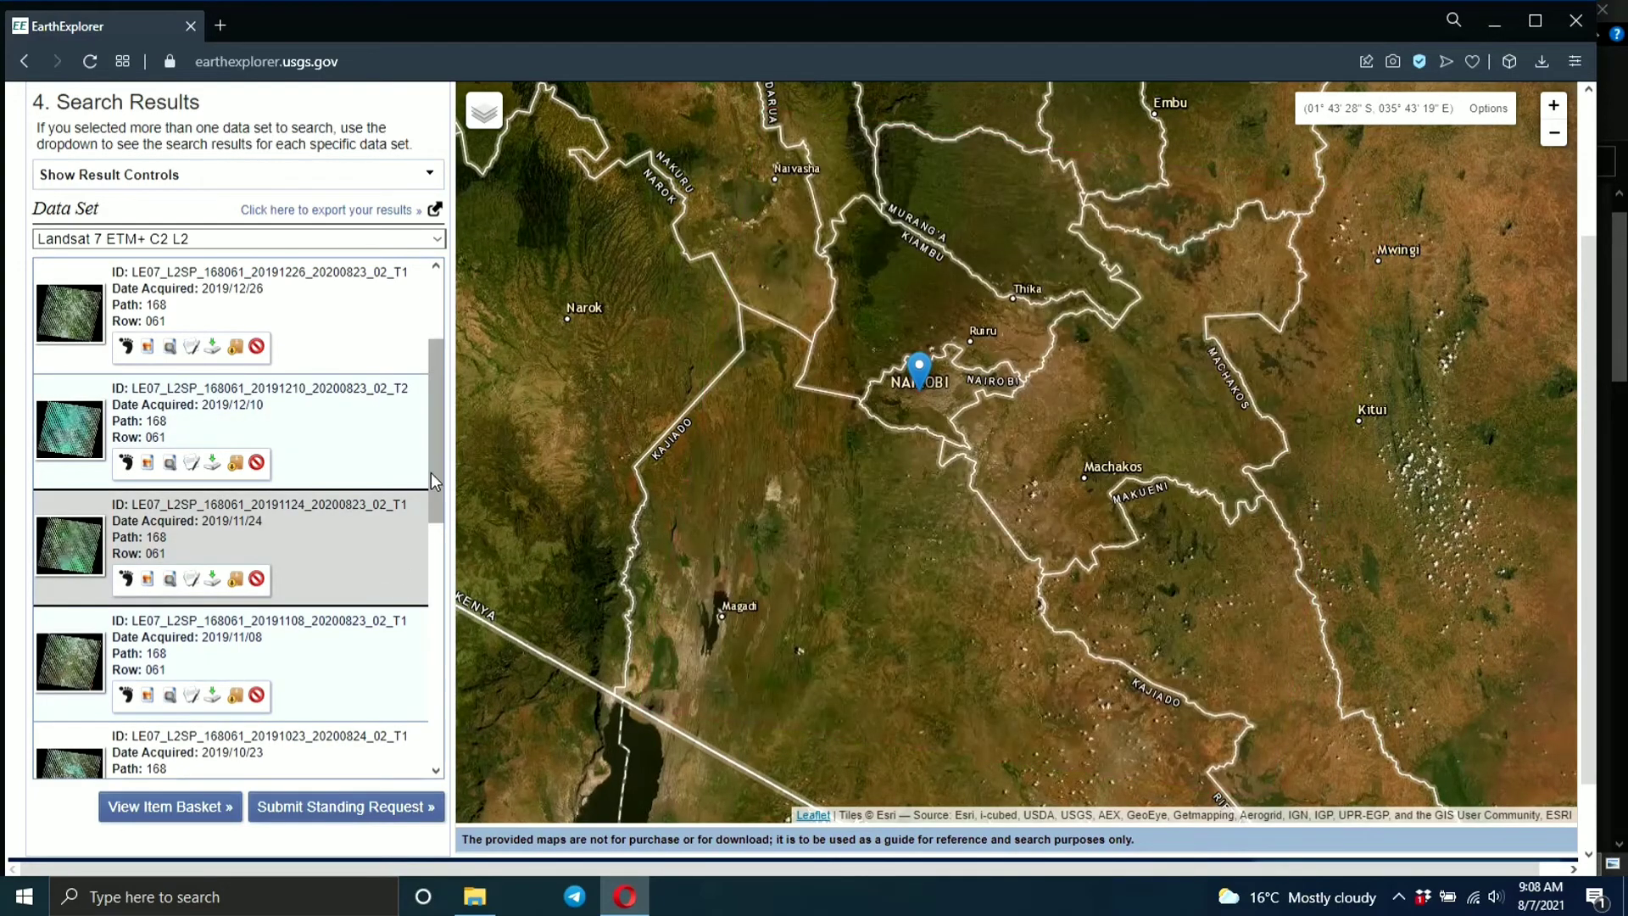
drag(441, 435, 451, 612)
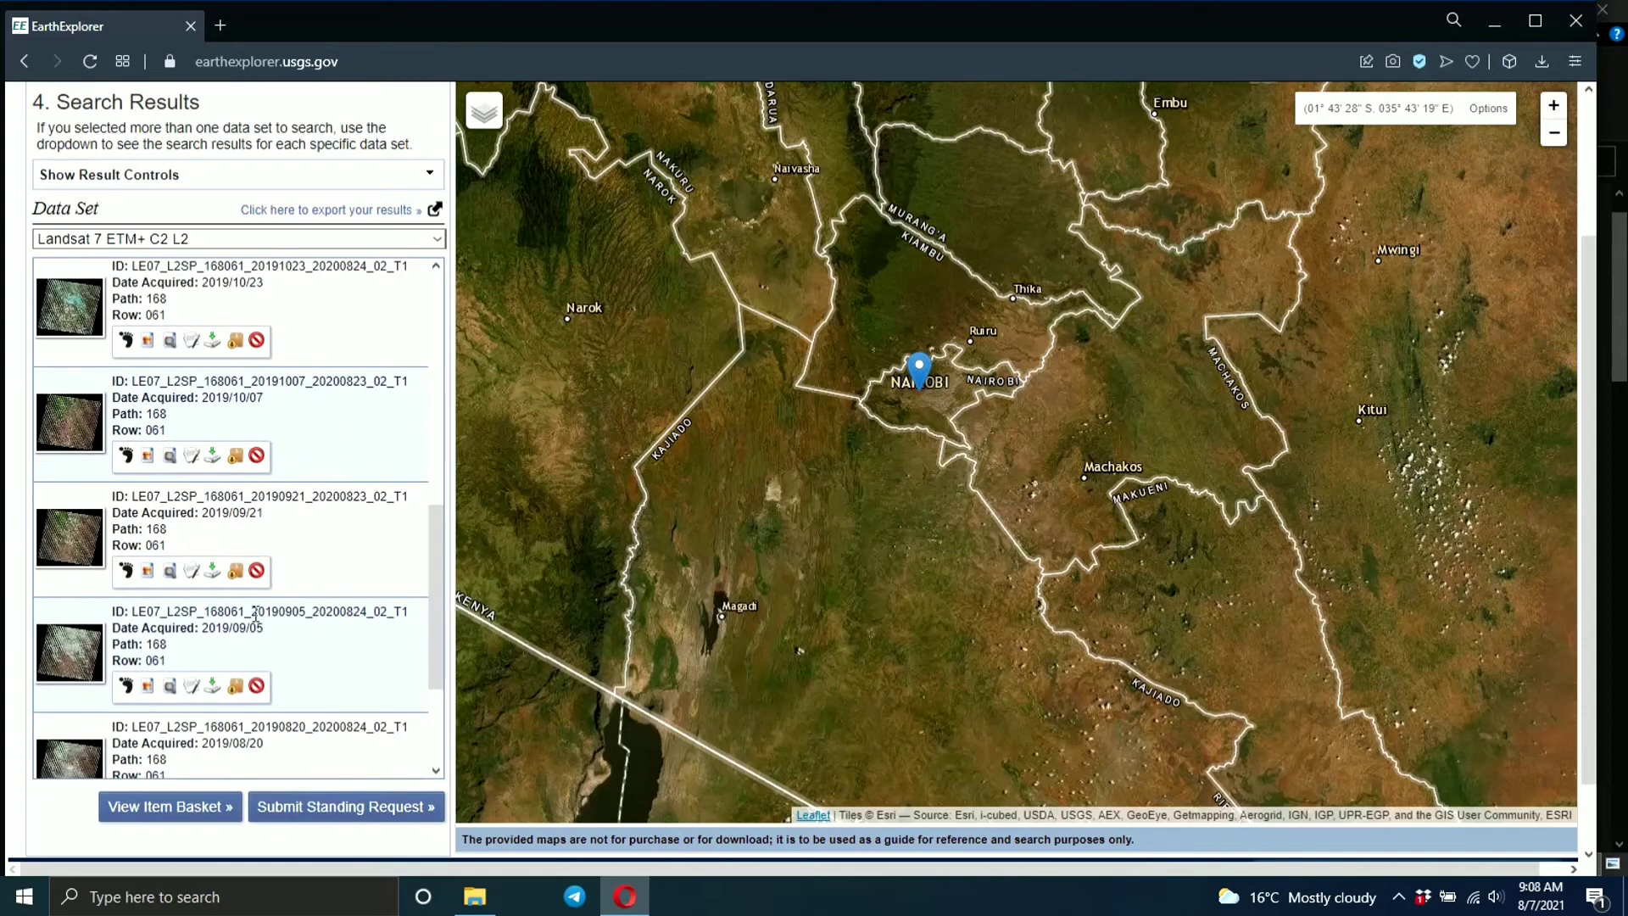
click(128, 687)
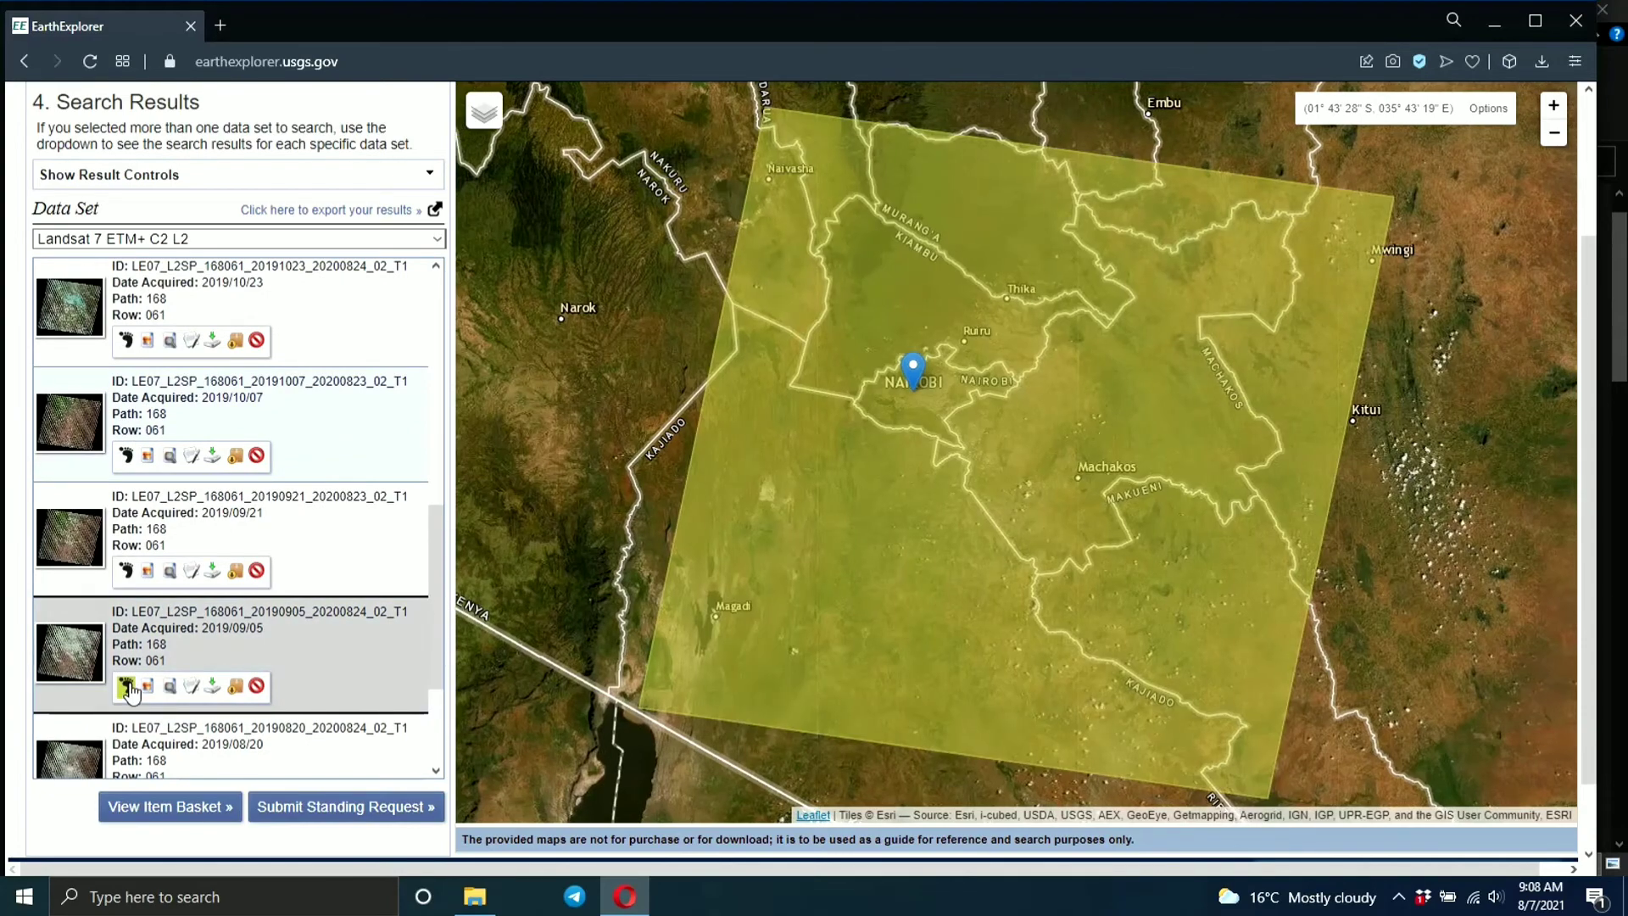
click(128, 687)
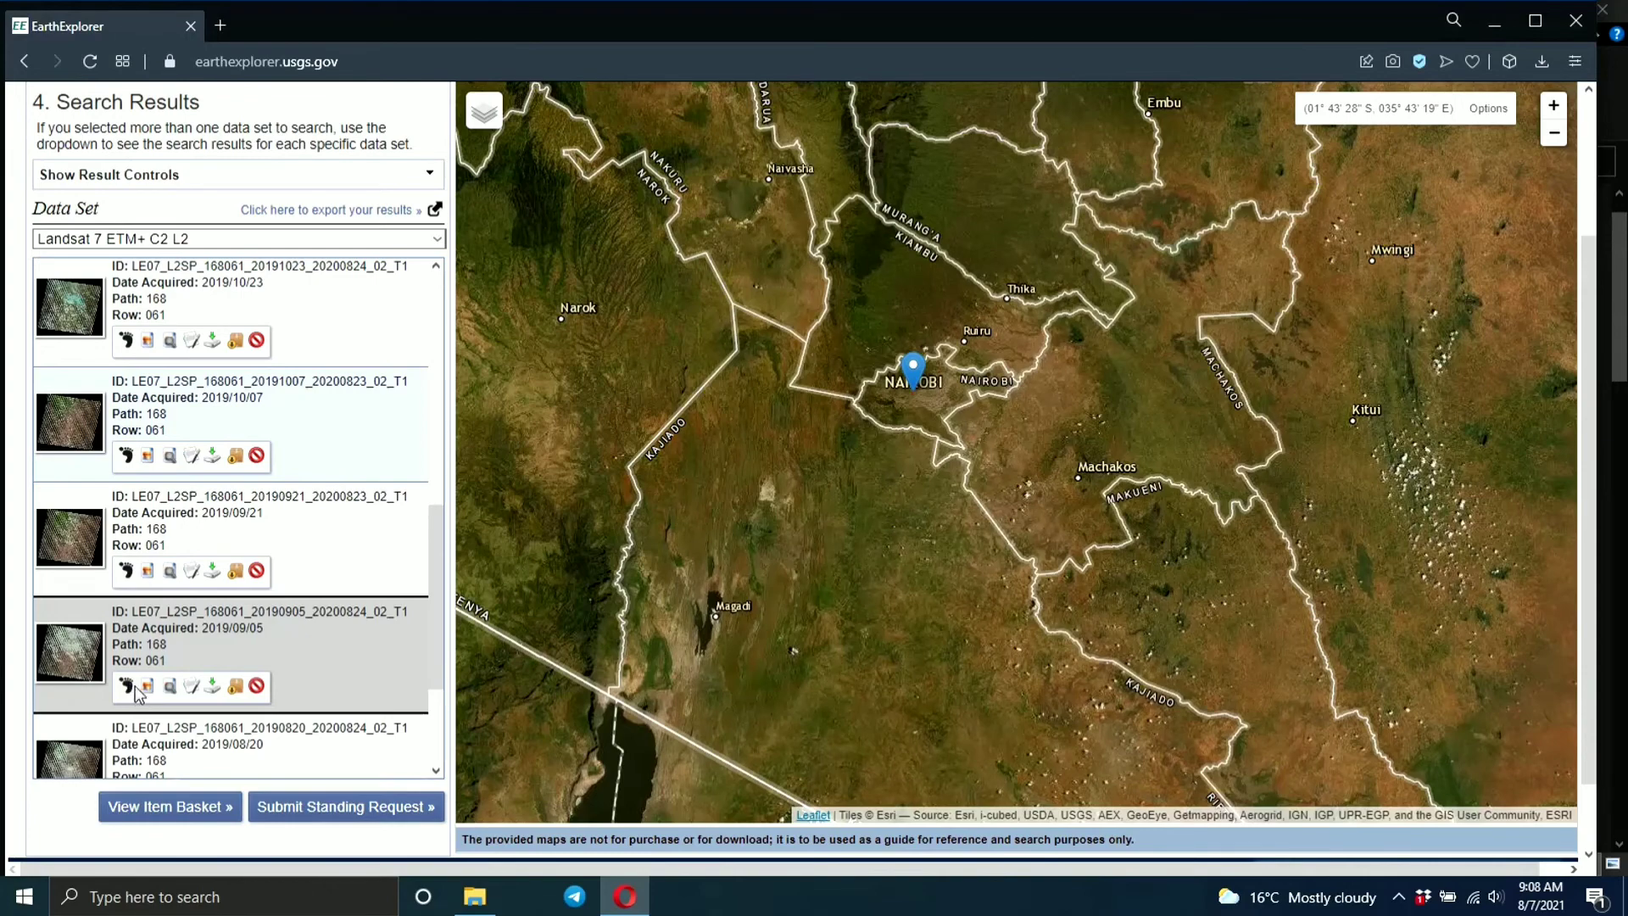
From the 2019/09/05 scene's Product Options, start the 603.38 MiB Level-2 bundle download
click(213, 688)
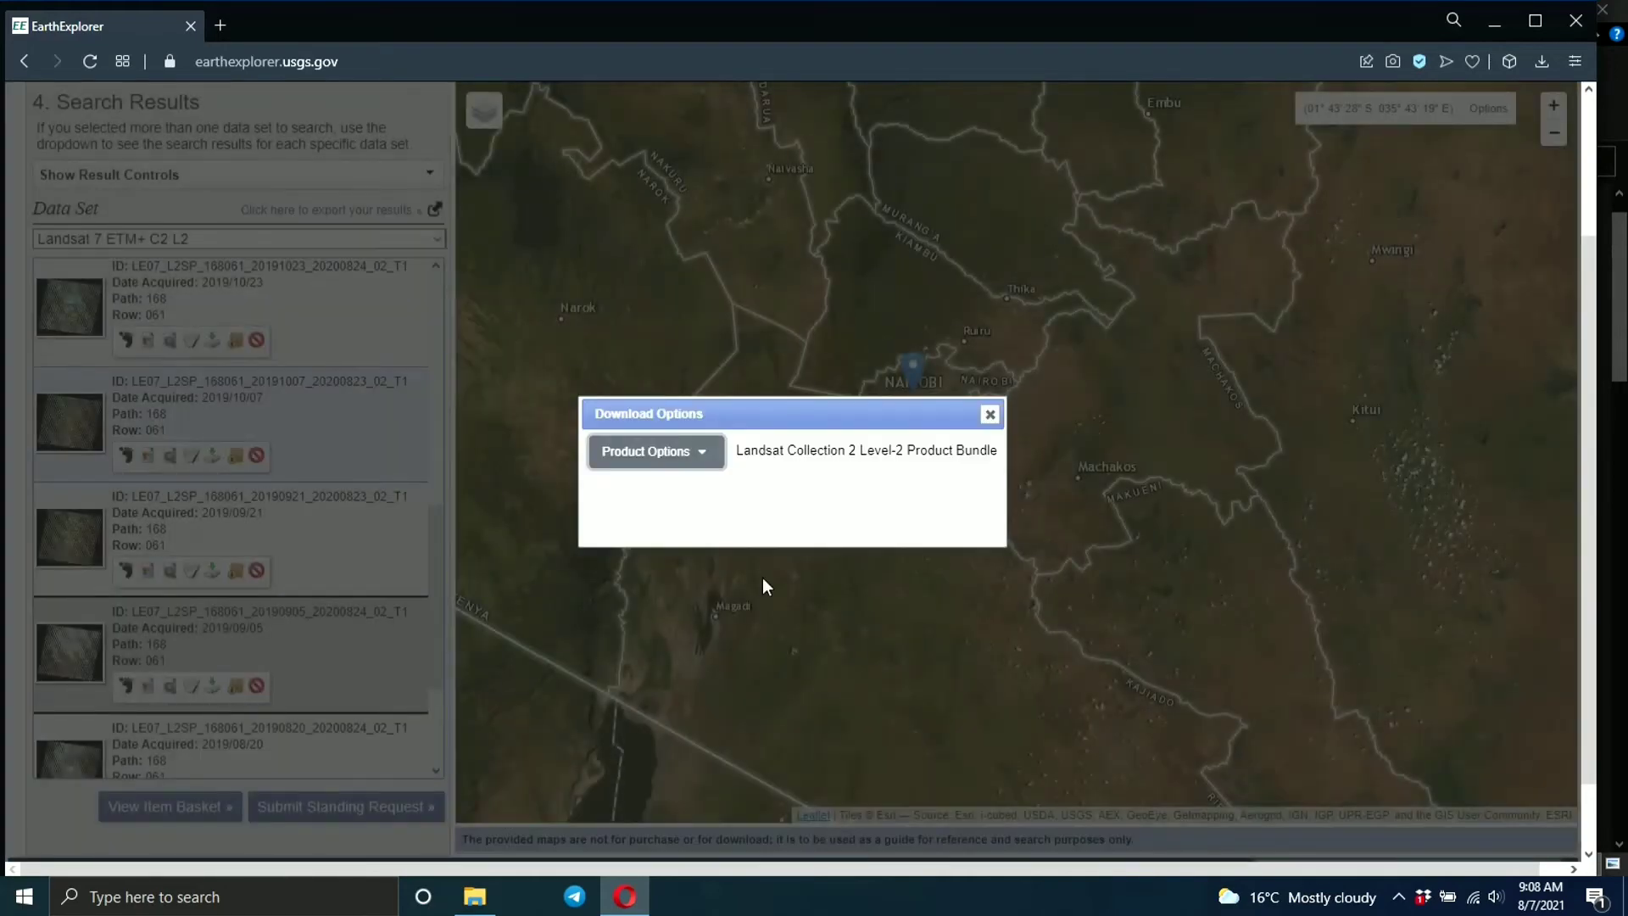
click(649, 453)
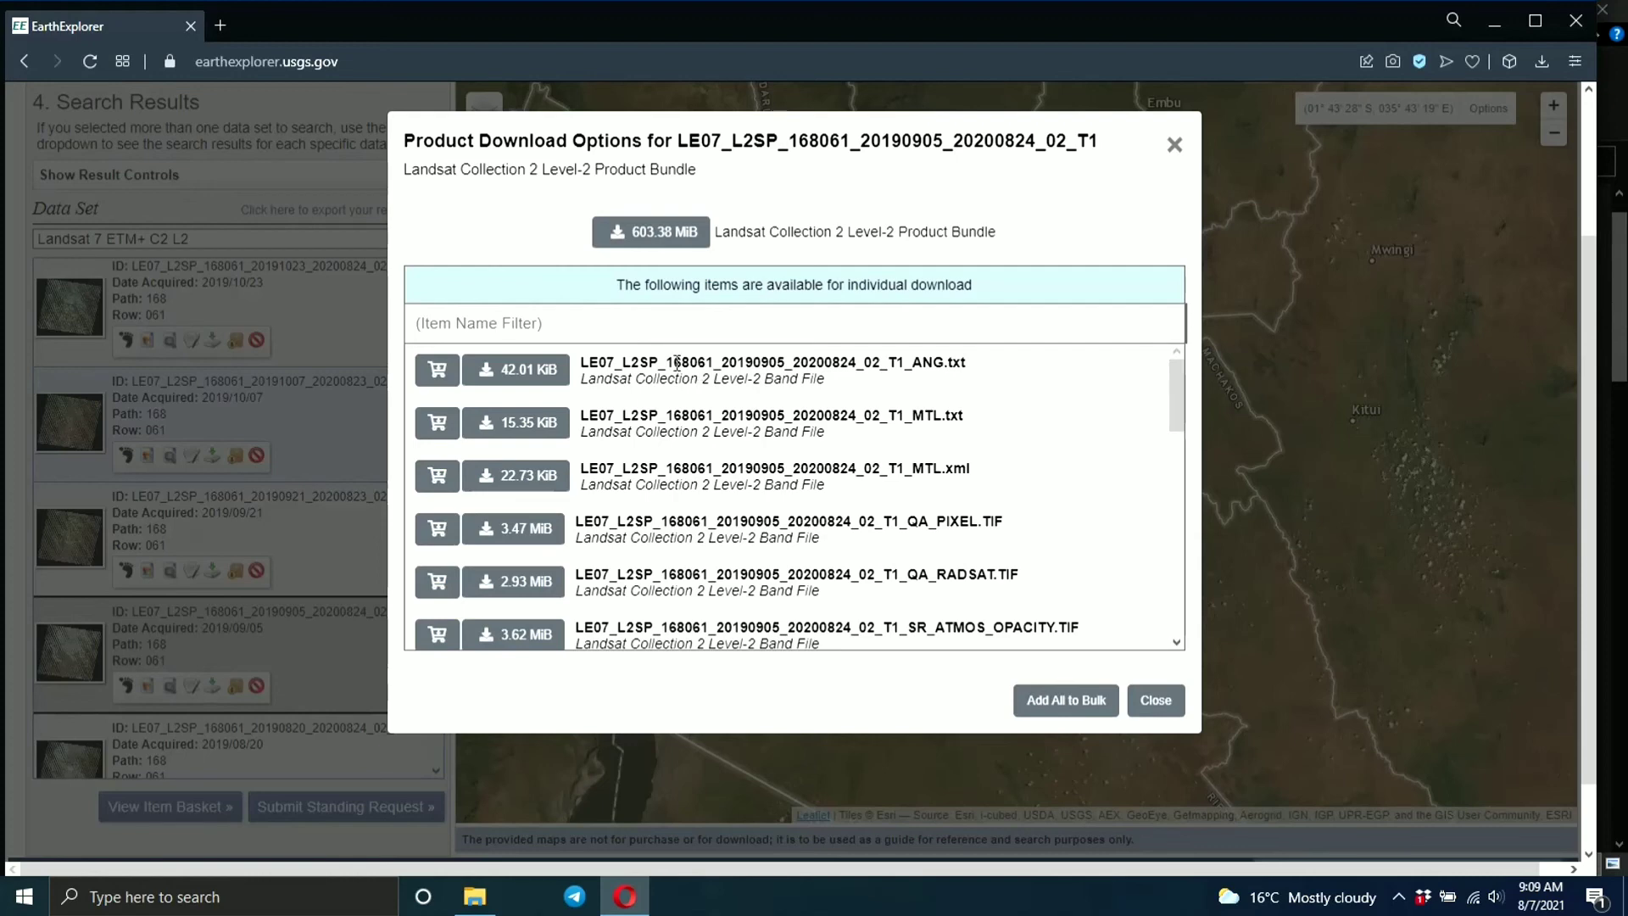
click(616, 238)
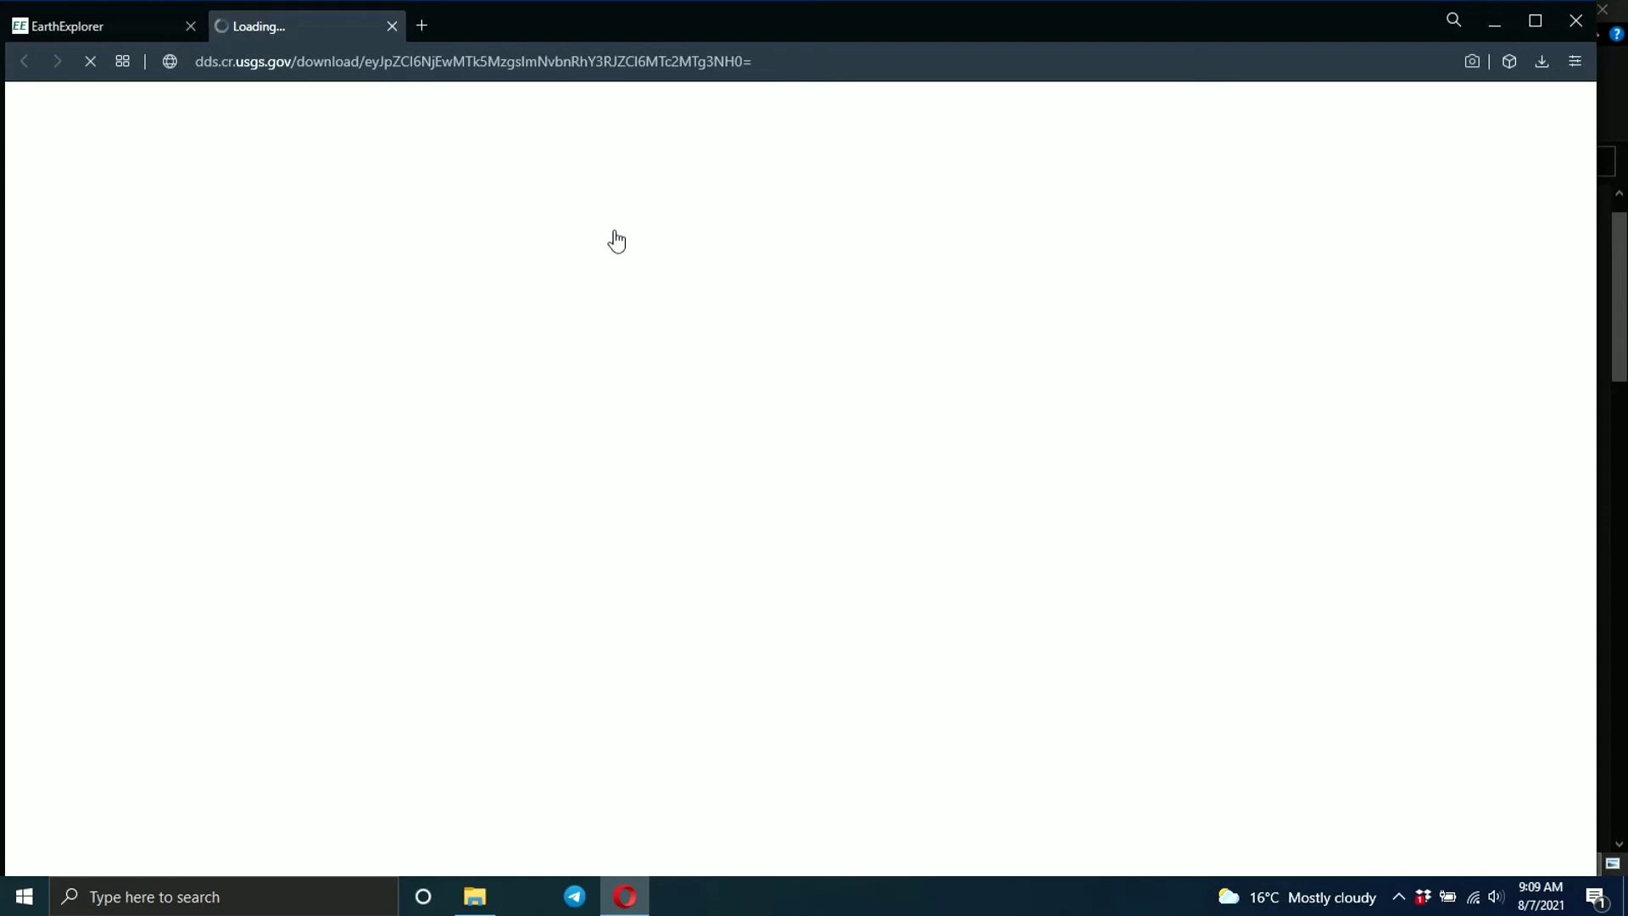
click(76, 26)
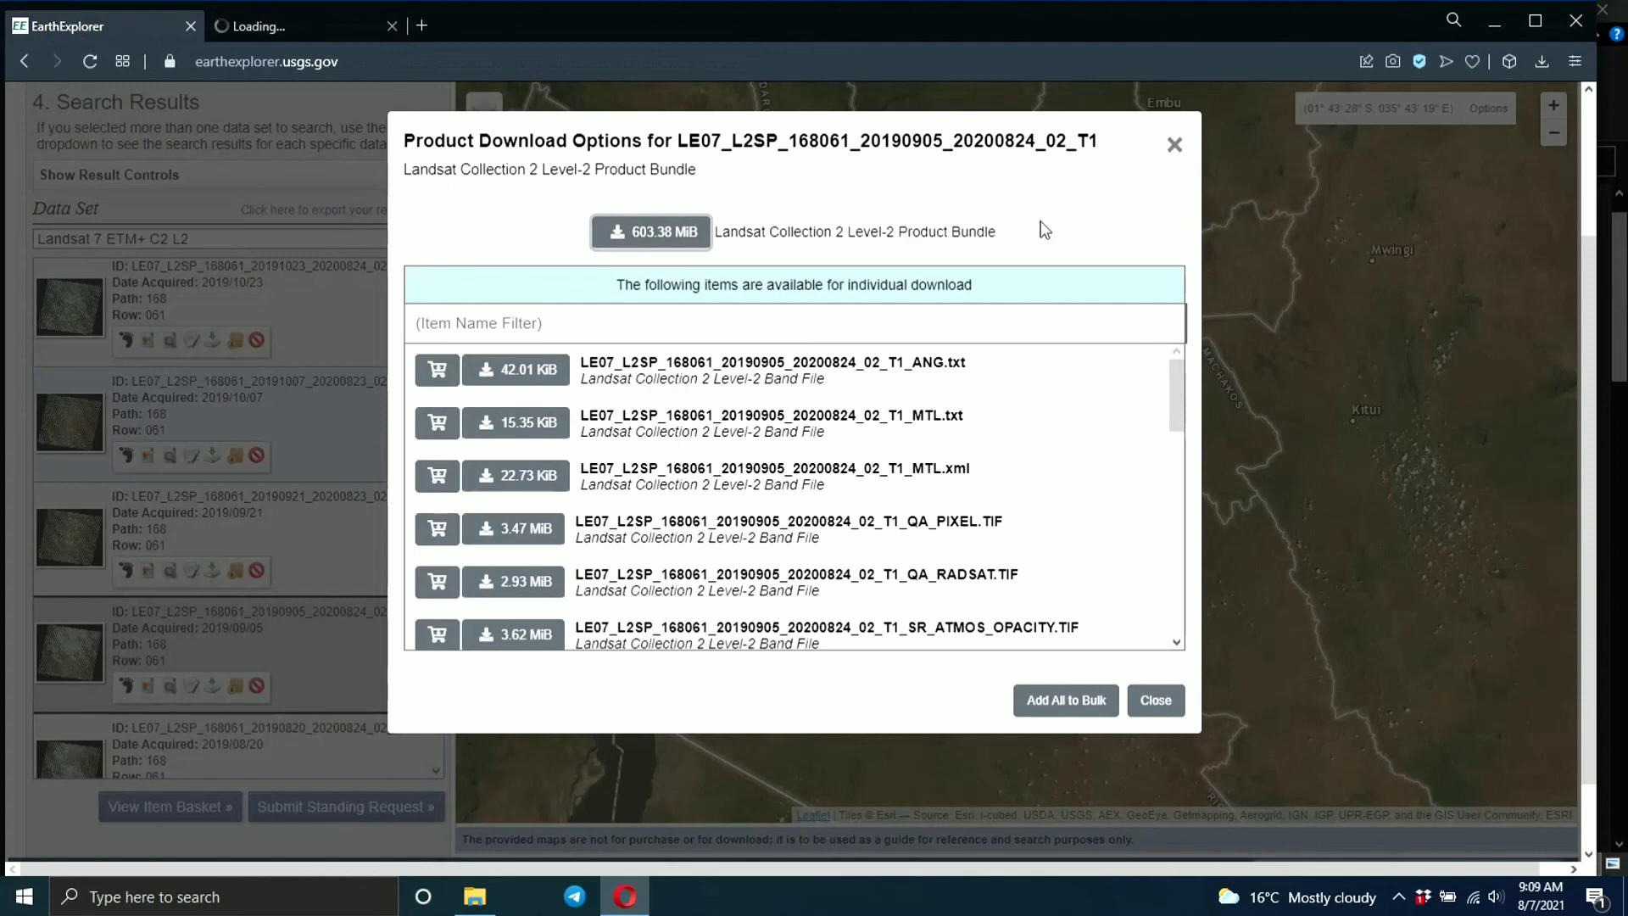